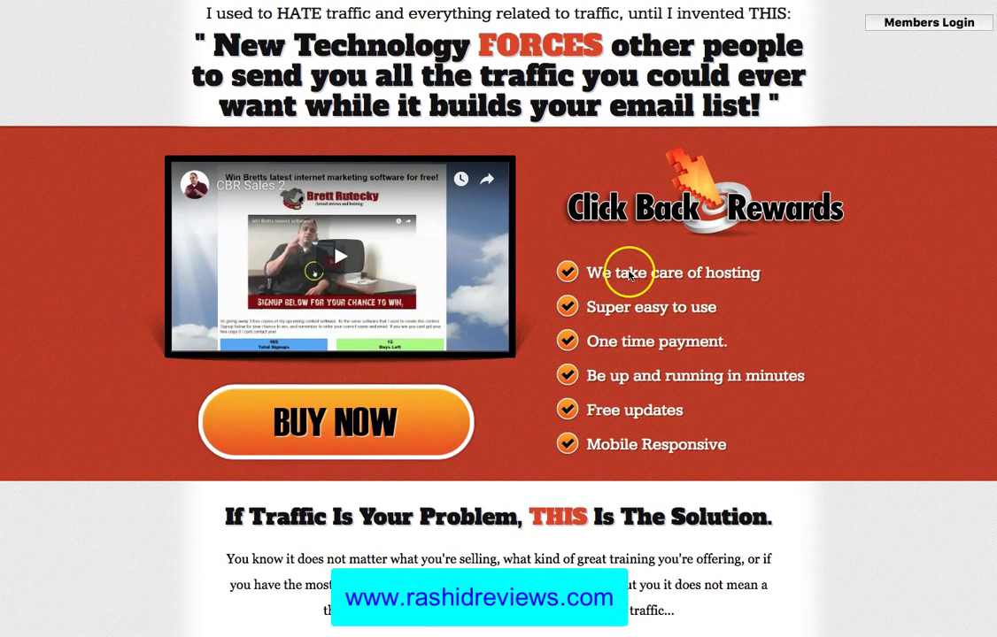
Browse the Your Contests dashboard with Instant Video Site 2 and bring up the mascot help options.
scroll(624, 276, down, 2)
scroll(627, 275, up, 2)
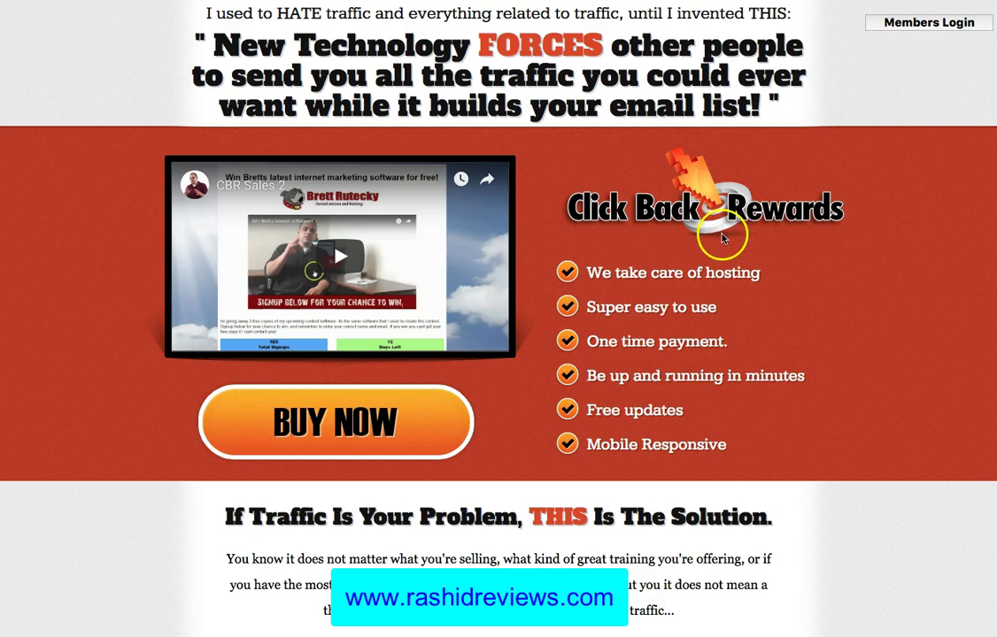
scroll(722, 235, down, 2)
scroll(719, 234, up, 2)
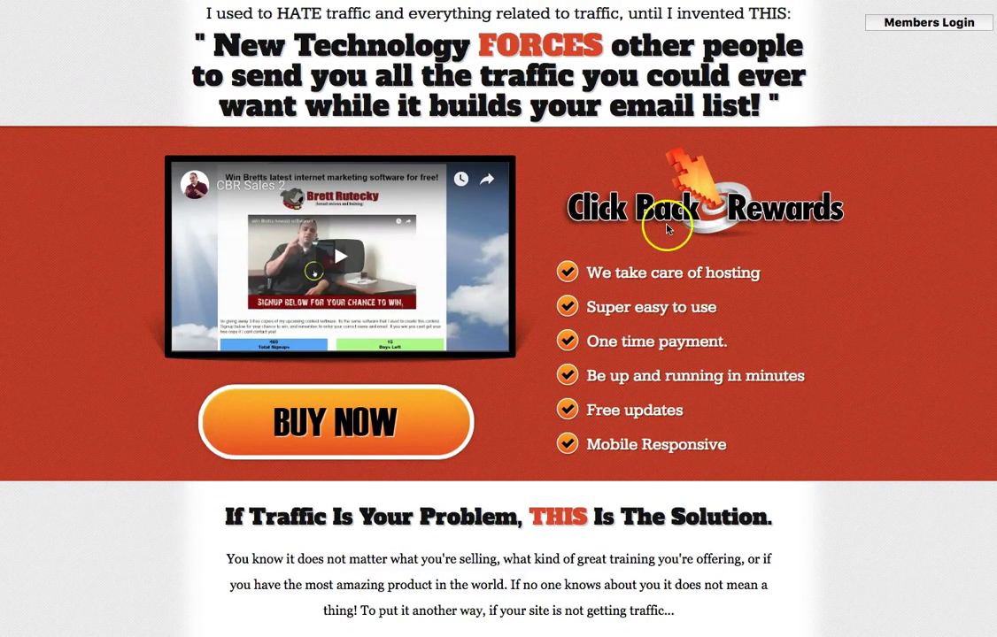
scroll(662, 232, down, 10)
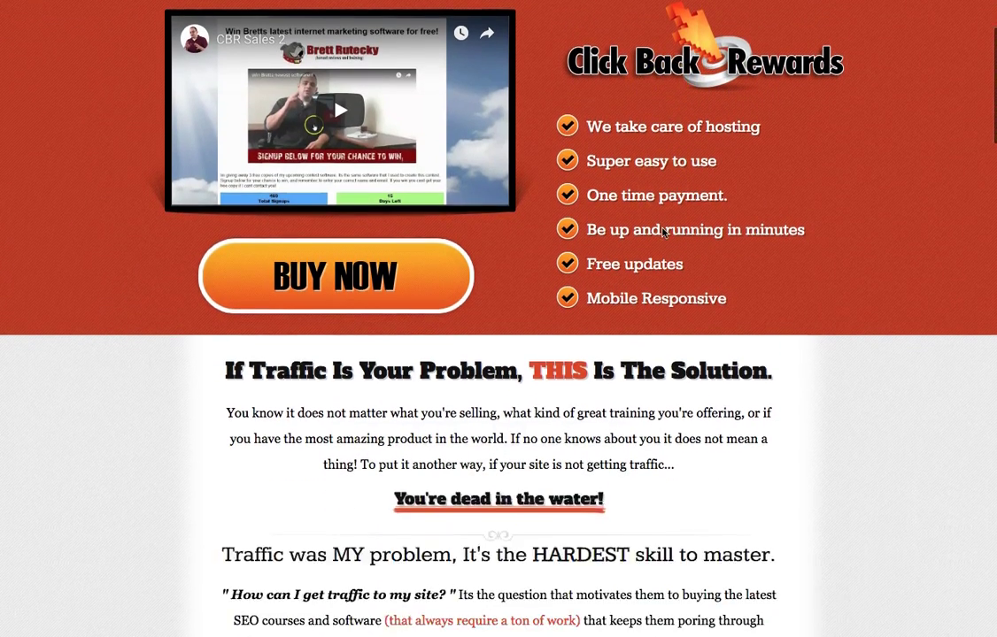
scroll(662, 232, up, 10)
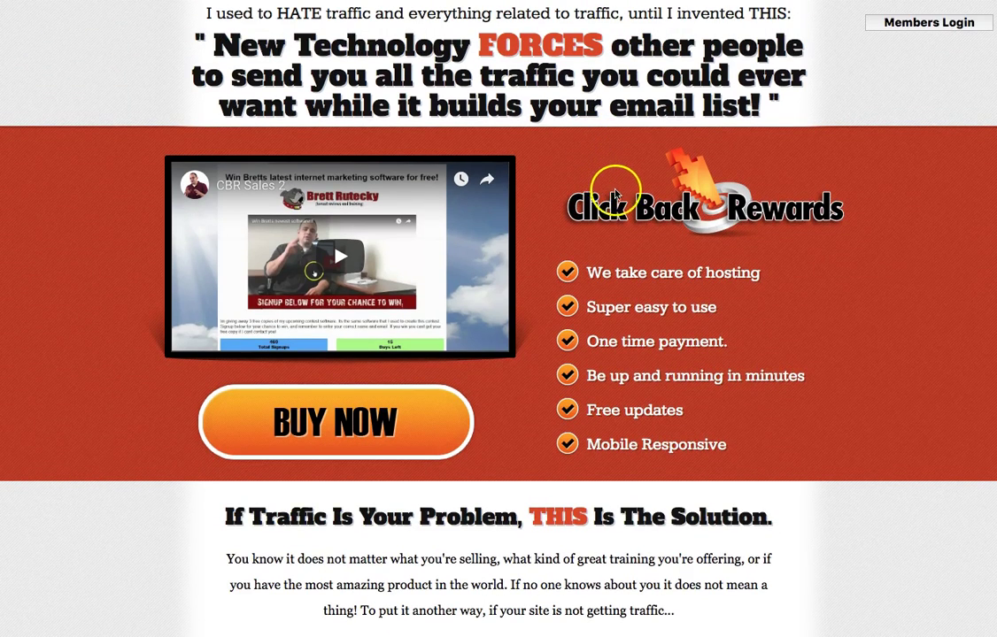
scroll(611, 187, down, 1)
scroll(609, 186, up, 1)
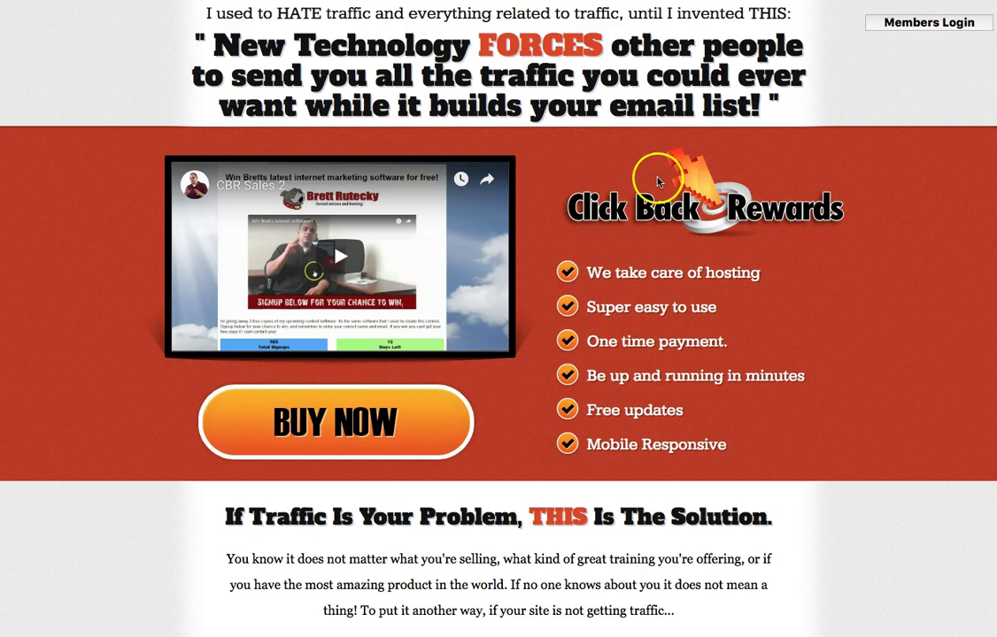
scroll(656, 181, down, 1)
scroll(642, 176, up, 1)
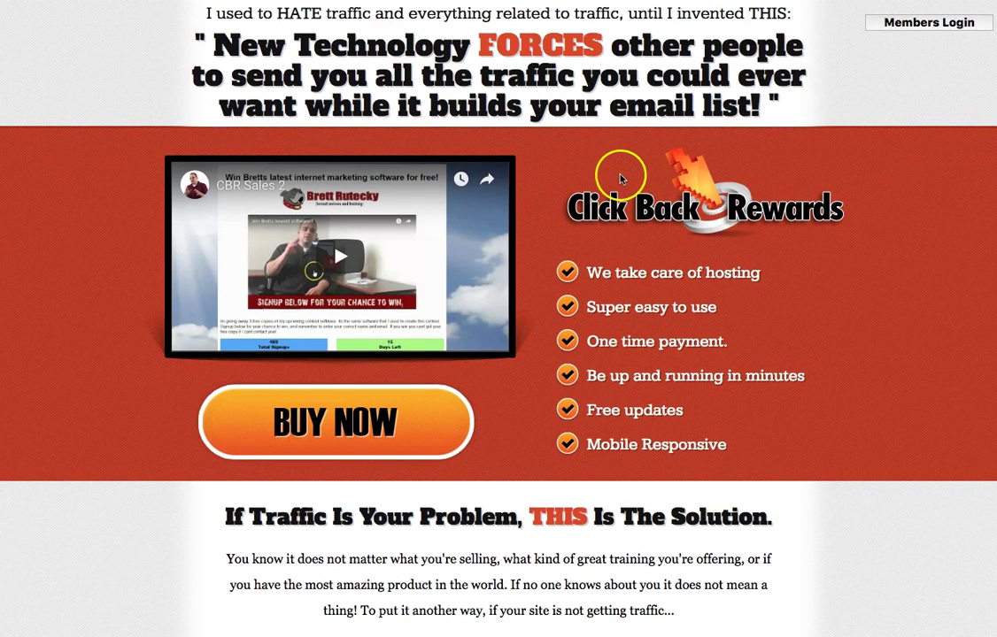
scroll(620, 177, down, 1)
scroll(617, 177, up, 1)
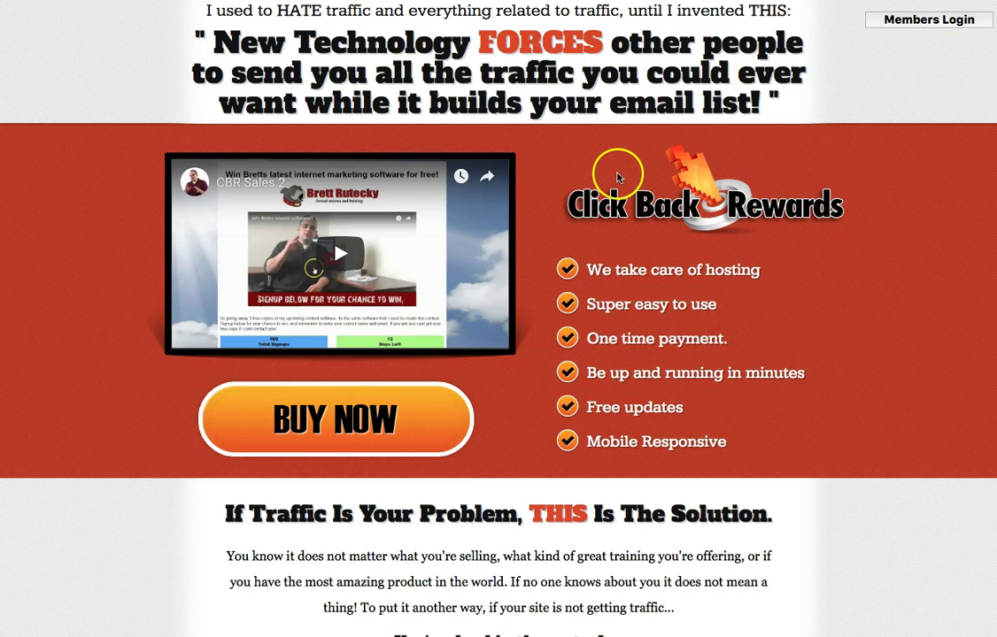
scroll(621, 175, down, 1)
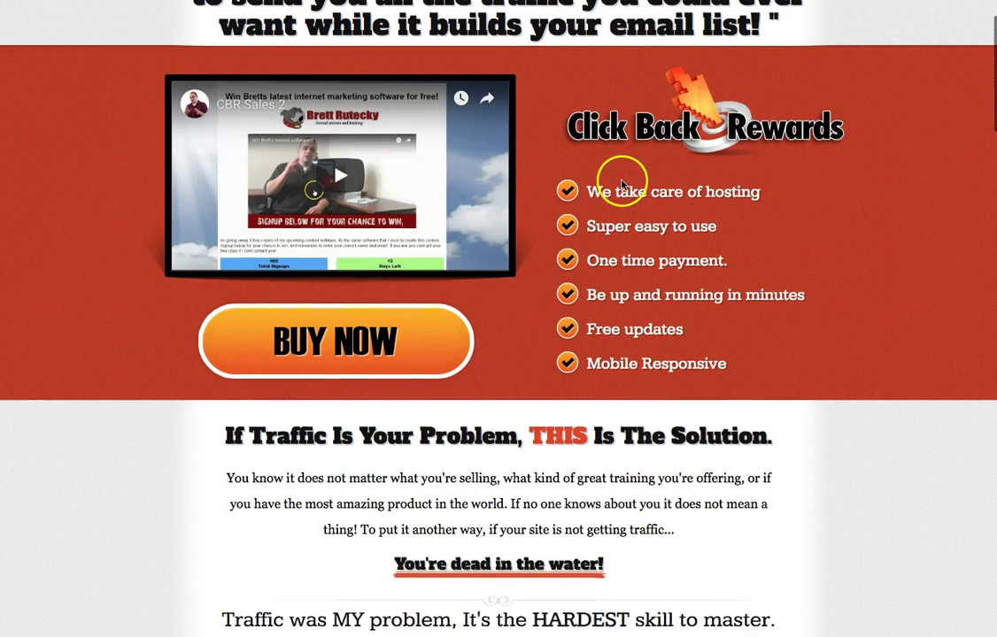
scroll(611, 174, up, 1)
scroll(621, 183, down, 1)
scroll(624, 186, up, 1)
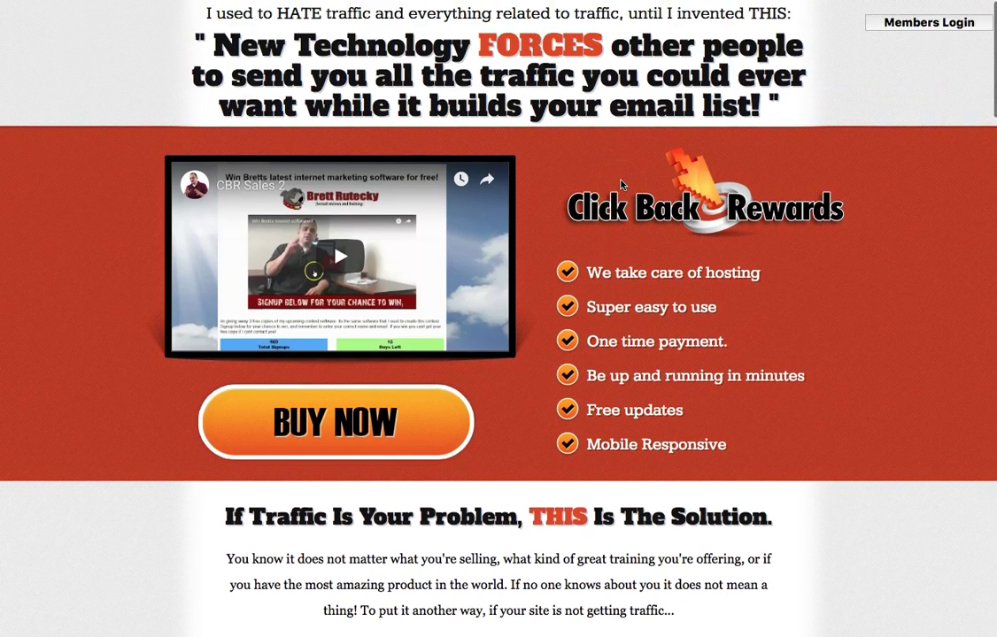
scroll(623, 187, down, 1)
scroll(620, 182, up, 1)
scroll(611, 186, down, 2)
scroll(611, 185, down, 4)
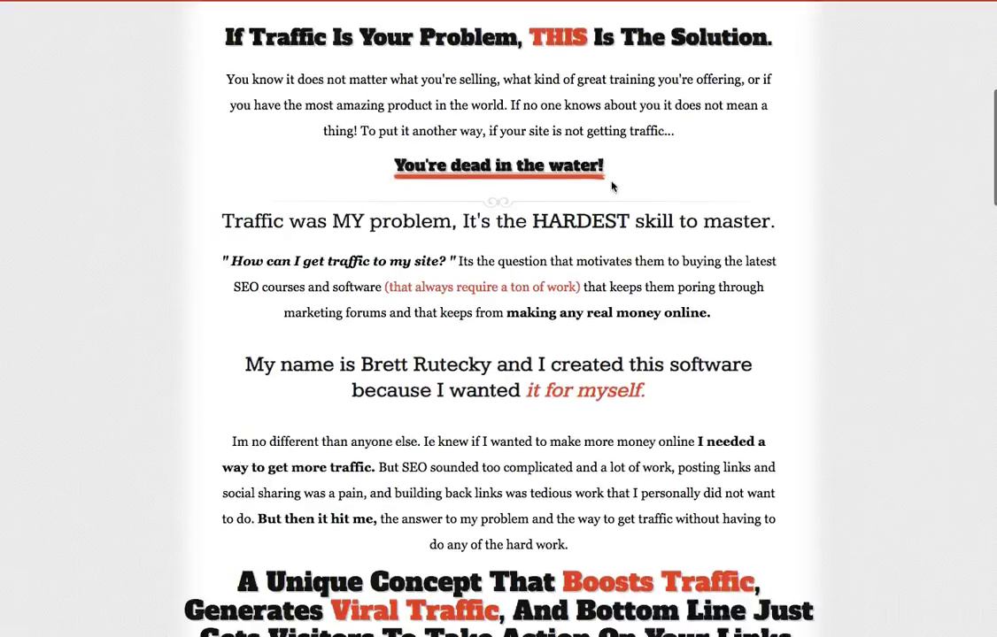
scroll(611, 186, up, 3)
scroll(610, 186, down, 10)
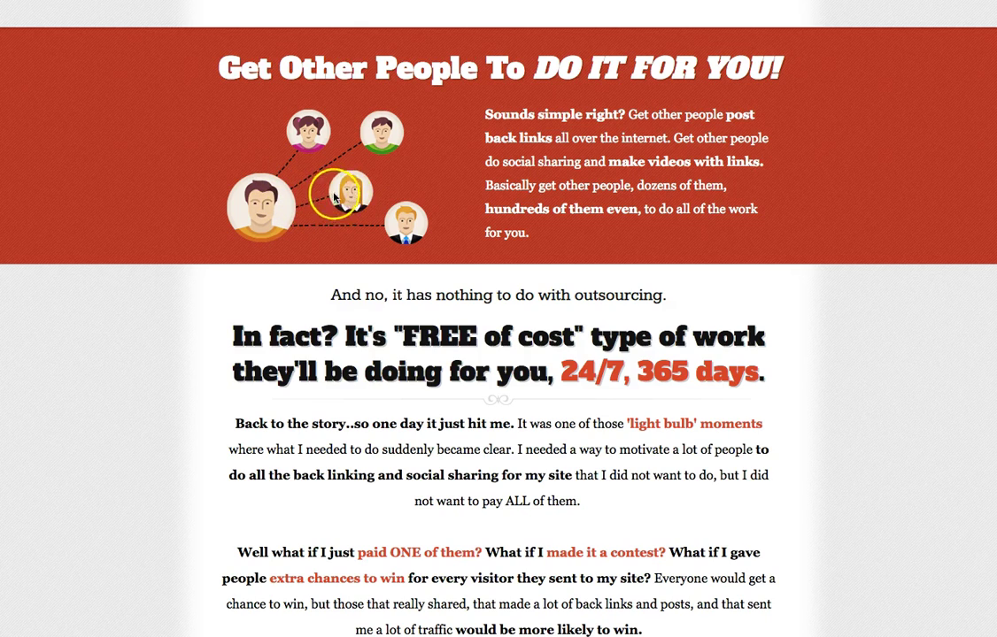
scroll(348, 191, down, 1)
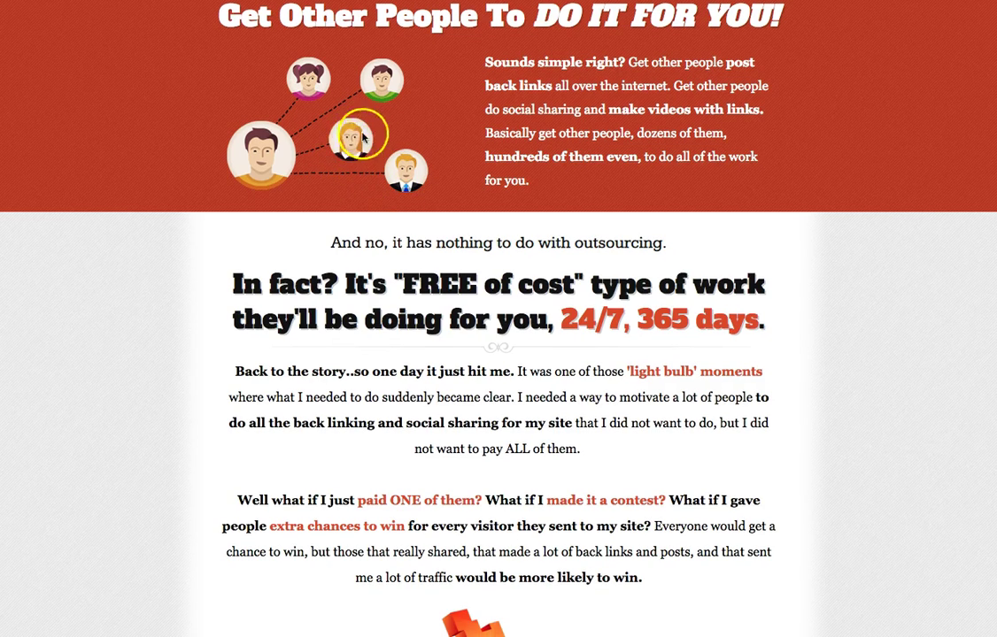
scroll(359, 146, up, 1)
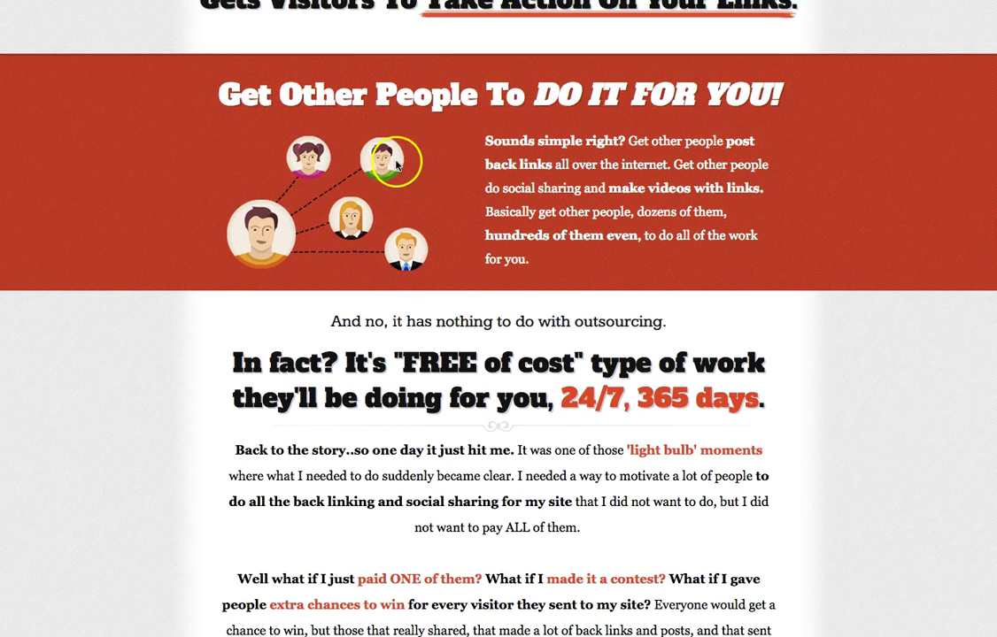
scroll(397, 166, down, 1)
scroll(402, 169, down, 8)
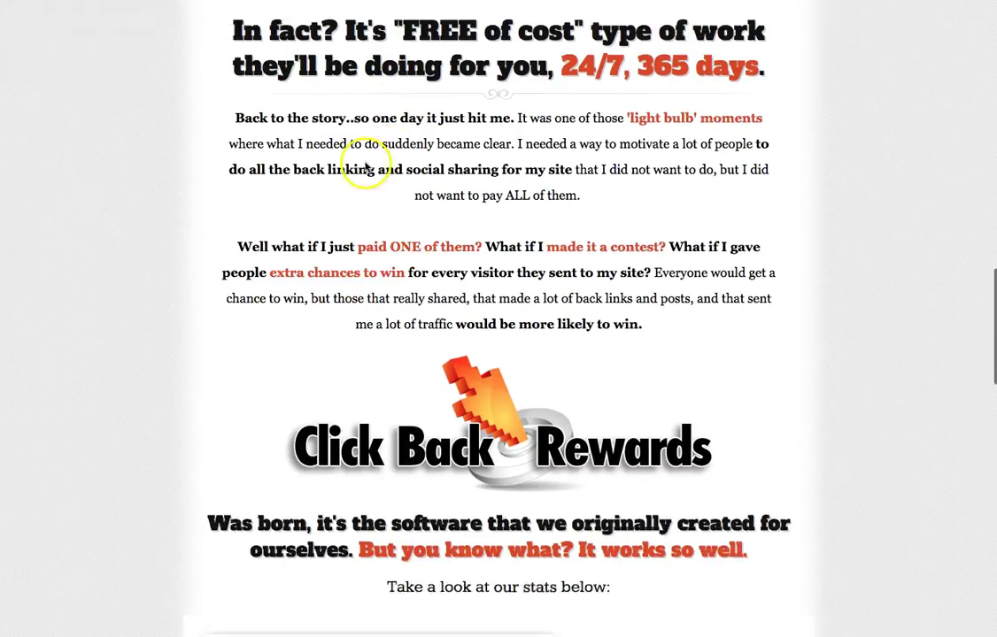
scroll(399, 168, down, 12)
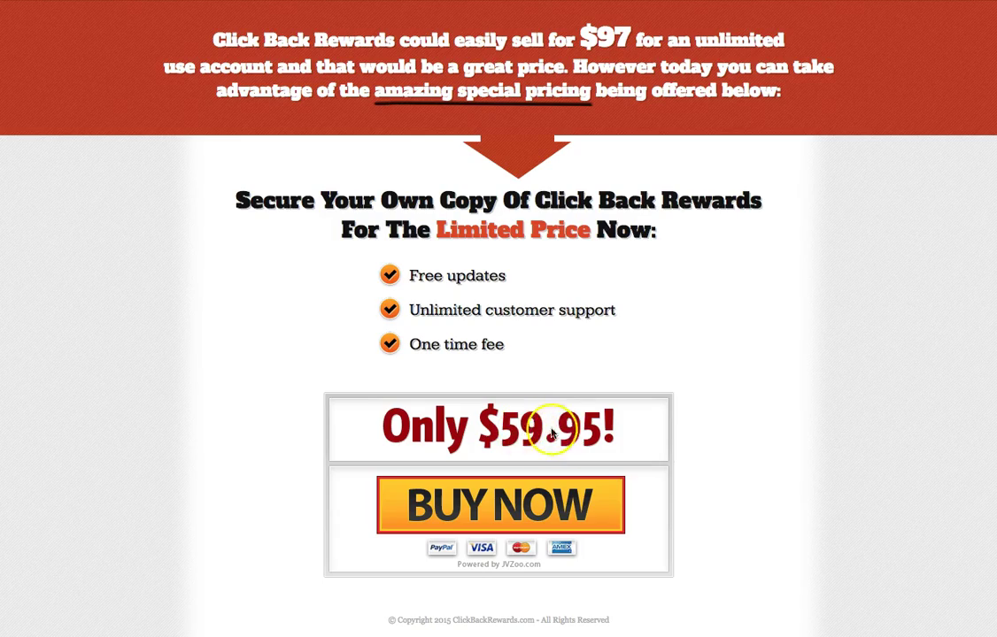
scroll(519, 400, up, 18)
scroll(519, 396, up, 10)
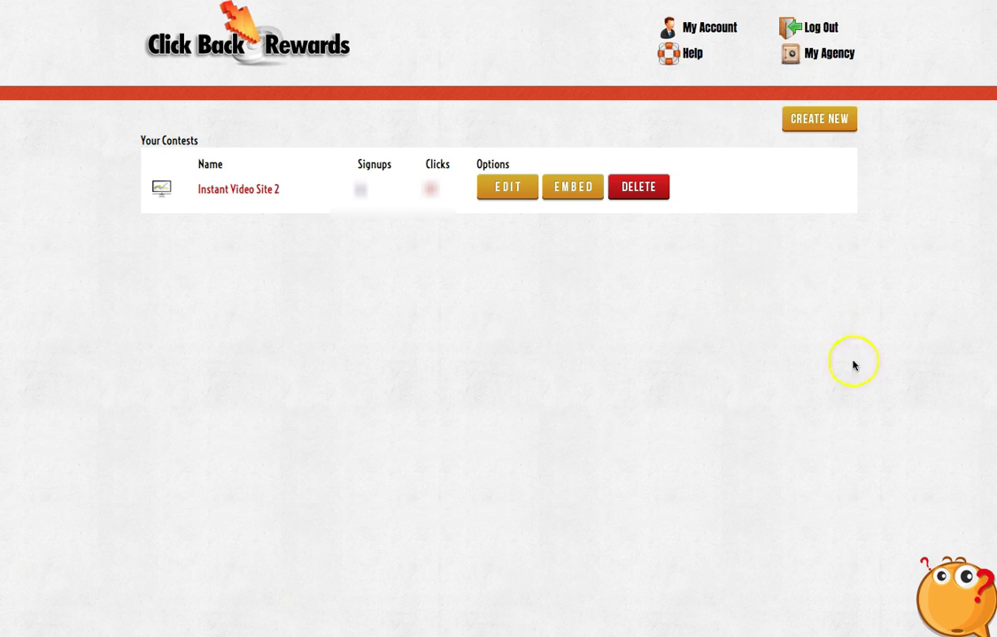
click(944, 608)
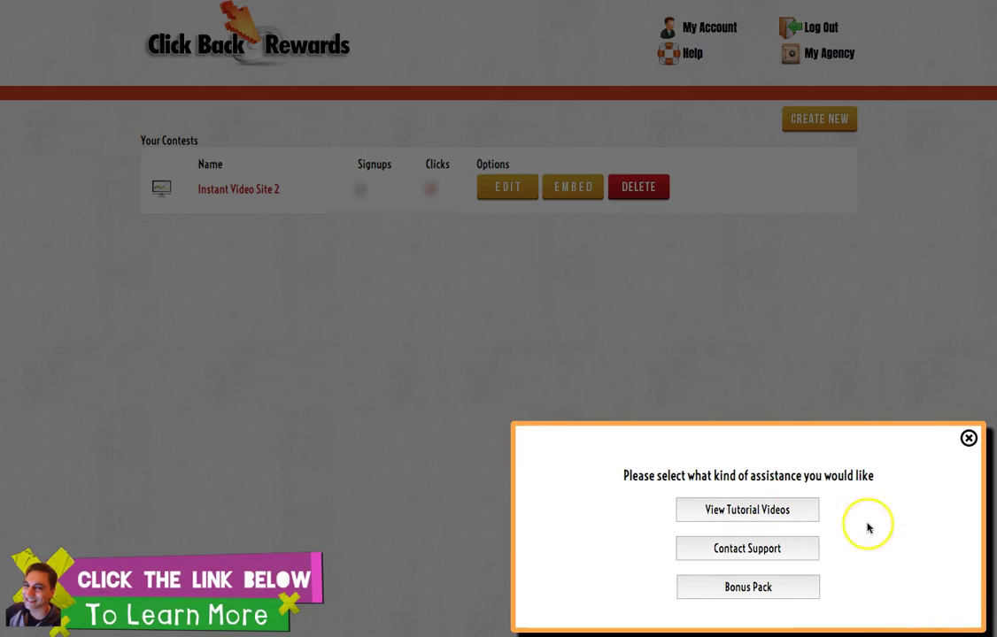
Preview and close the Creating a contest tutorial, then open Instant Video Site 2 for editing.
click(735, 512)
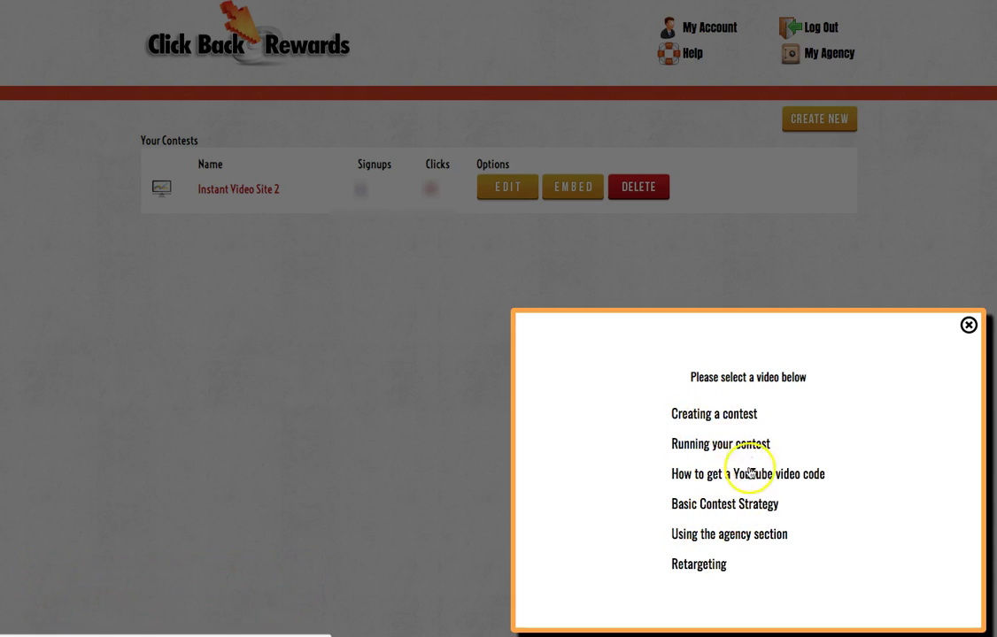
click(714, 416)
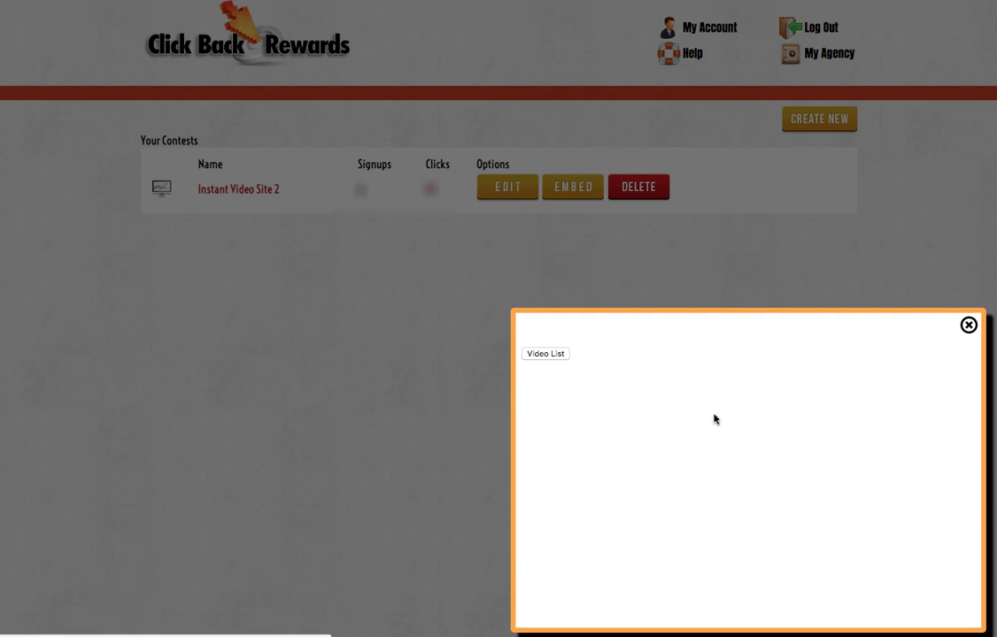
click(968, 325)
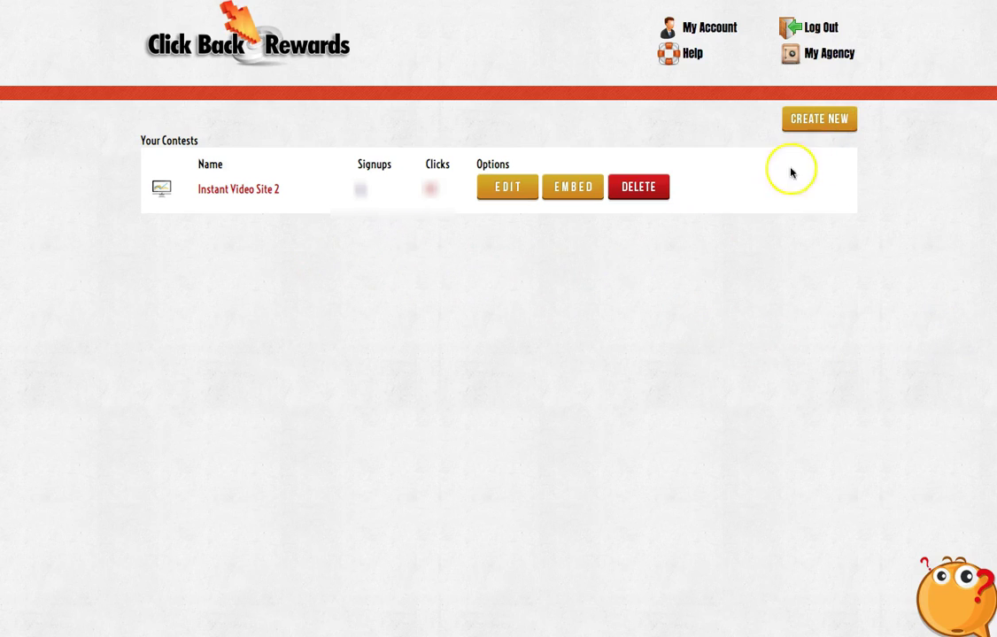
click(521, 192)
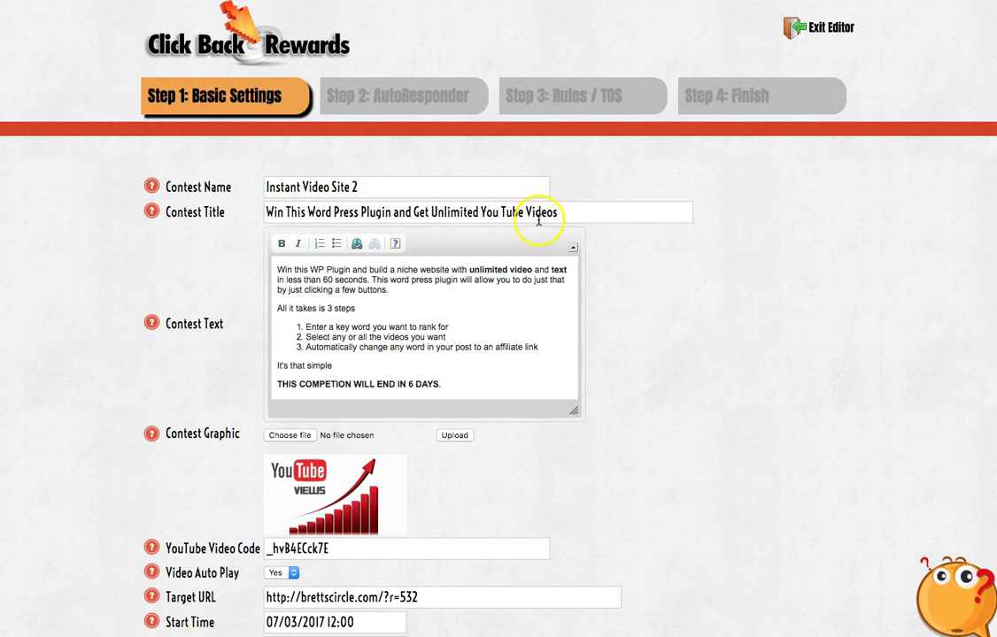
Scroll through Instant Video Site 2's three-step contest text pitching the WP plugin.
scroll(629, 229, down, 3)
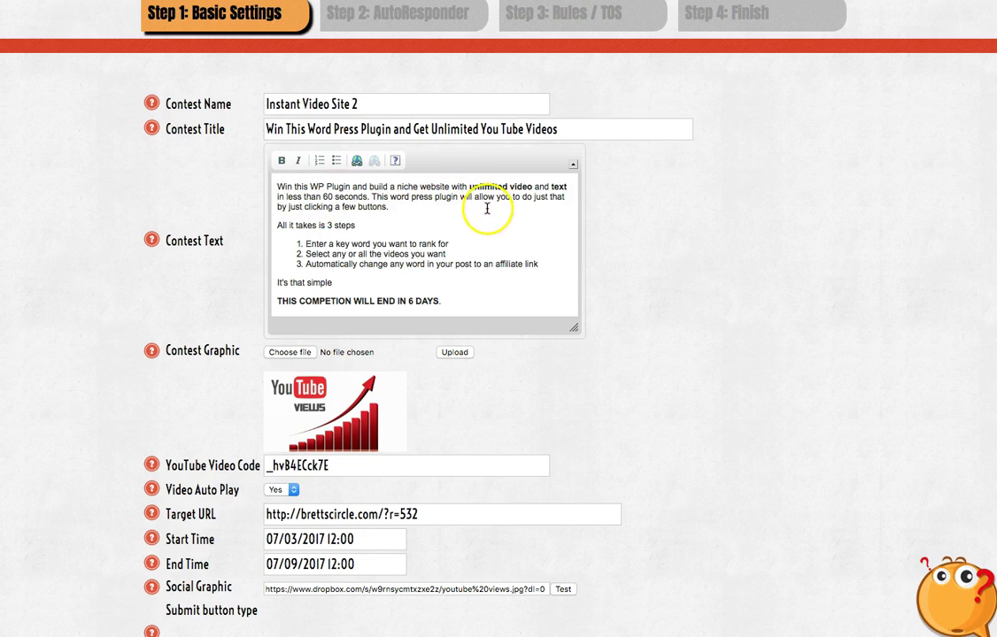
scroll(485, 209, down, 2)
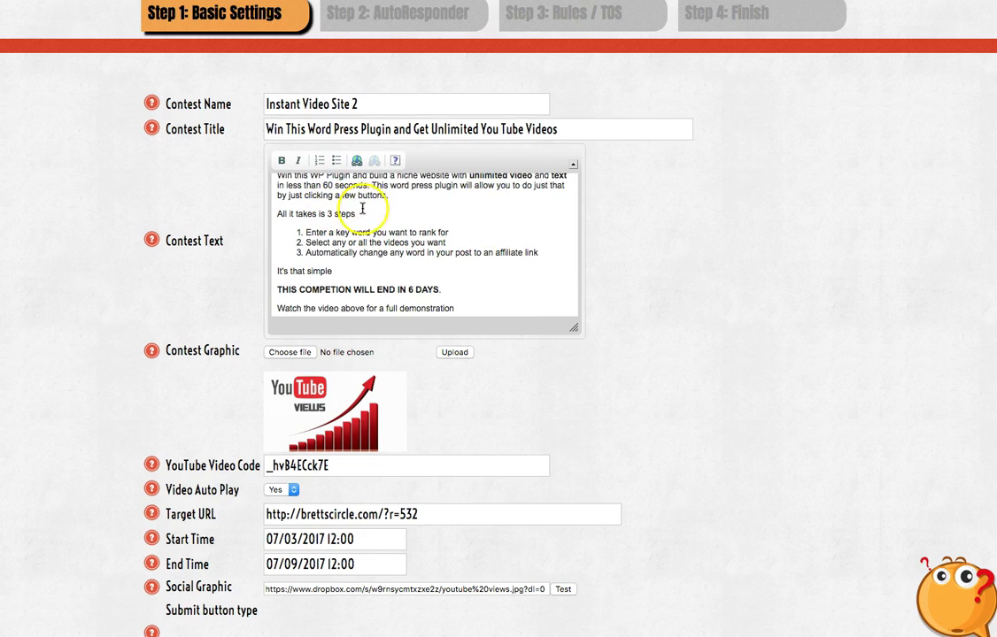
scroll(422, 226, down, 1)
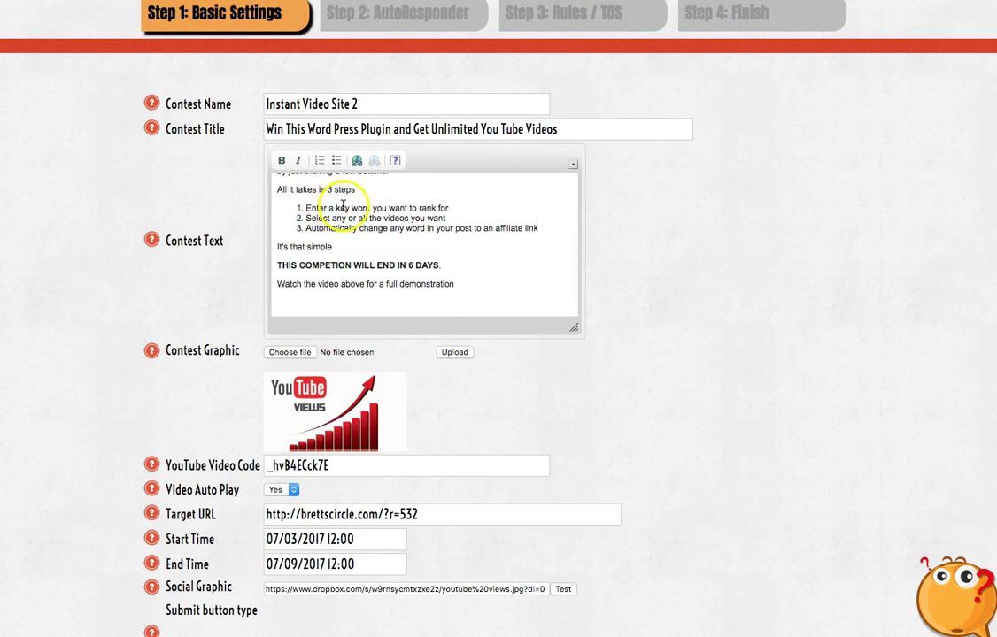
scroll(328, 217, up, 2)
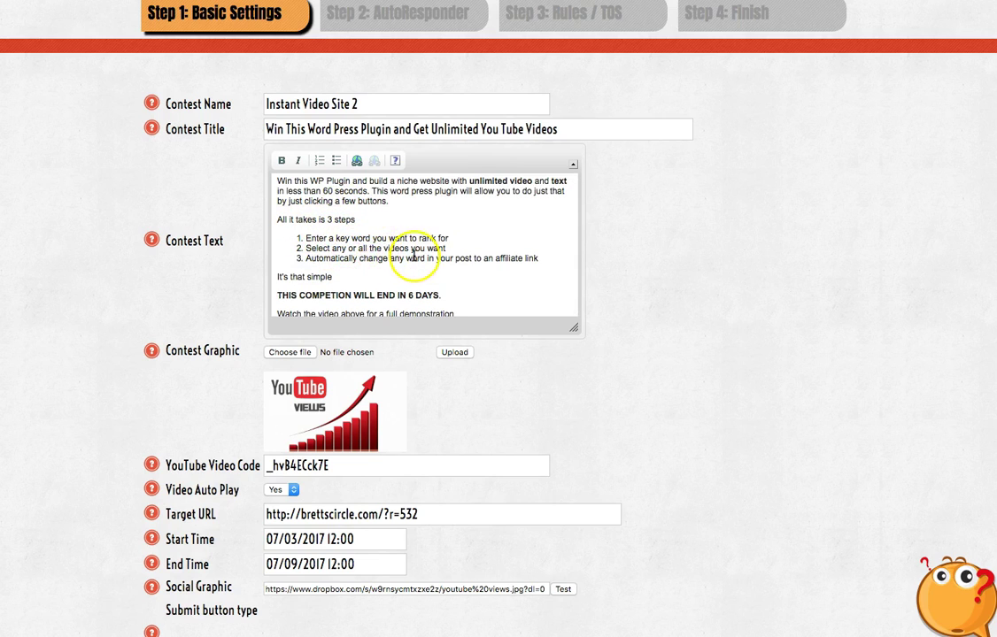
scroll(363, 251, down, 2)
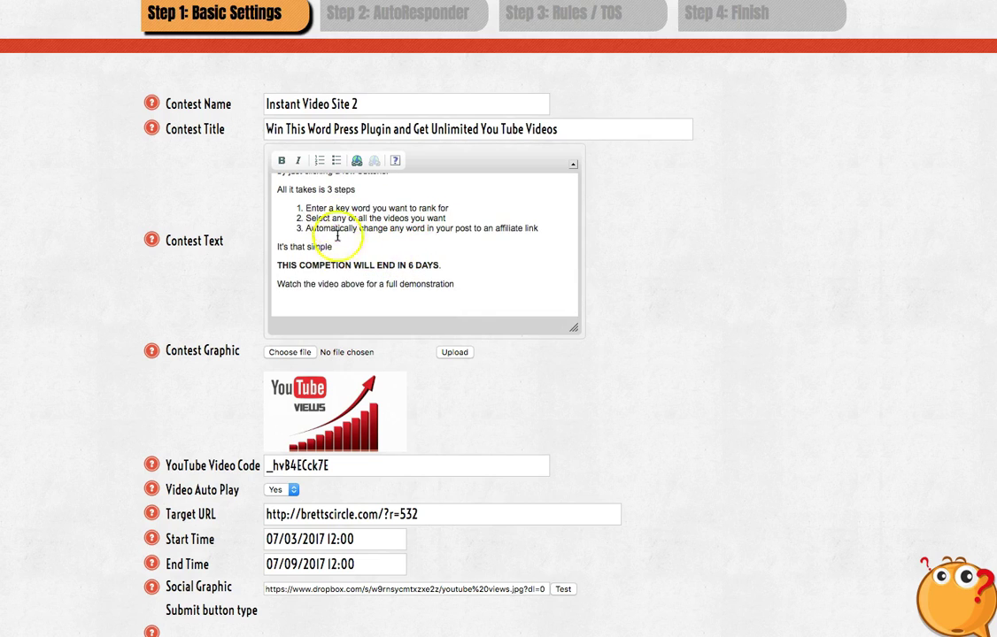
scroll(337, 225, up, 2)
scroll(333, 228, down, 2)
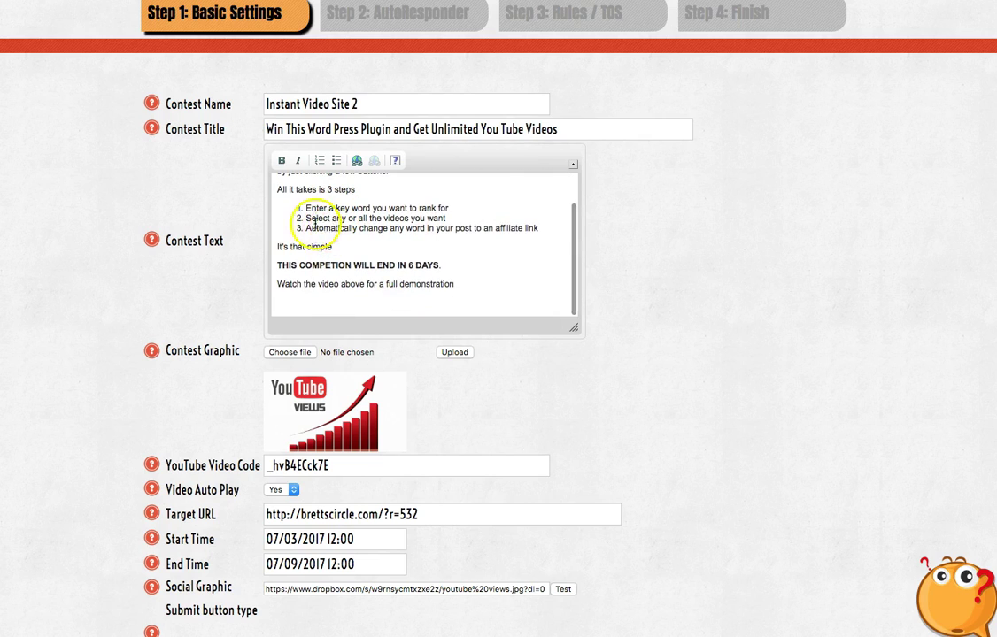
scroll(343, 246, down, 3)
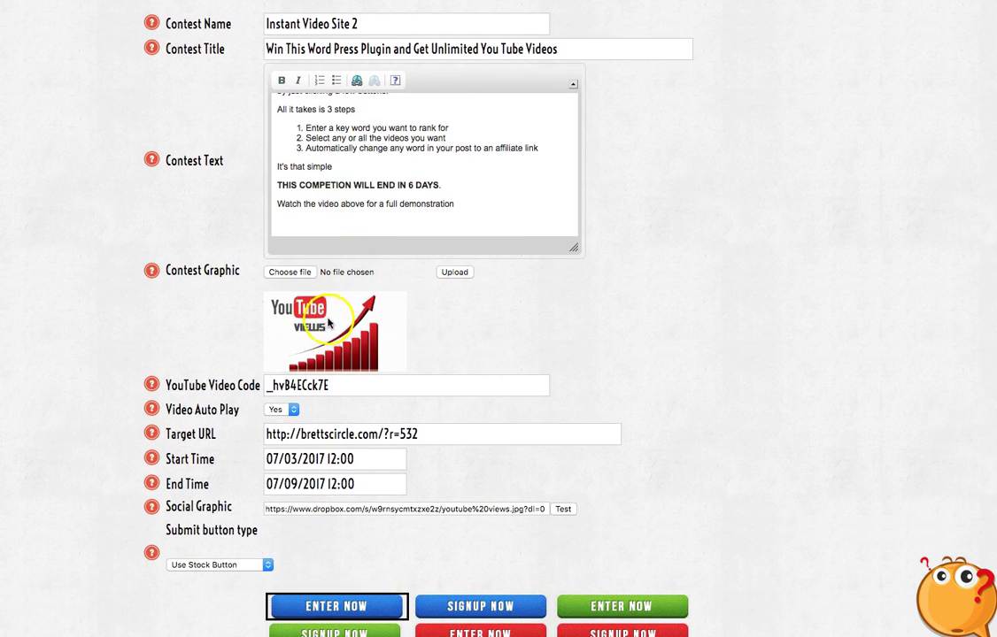
scroll(330, 317, down, 1)
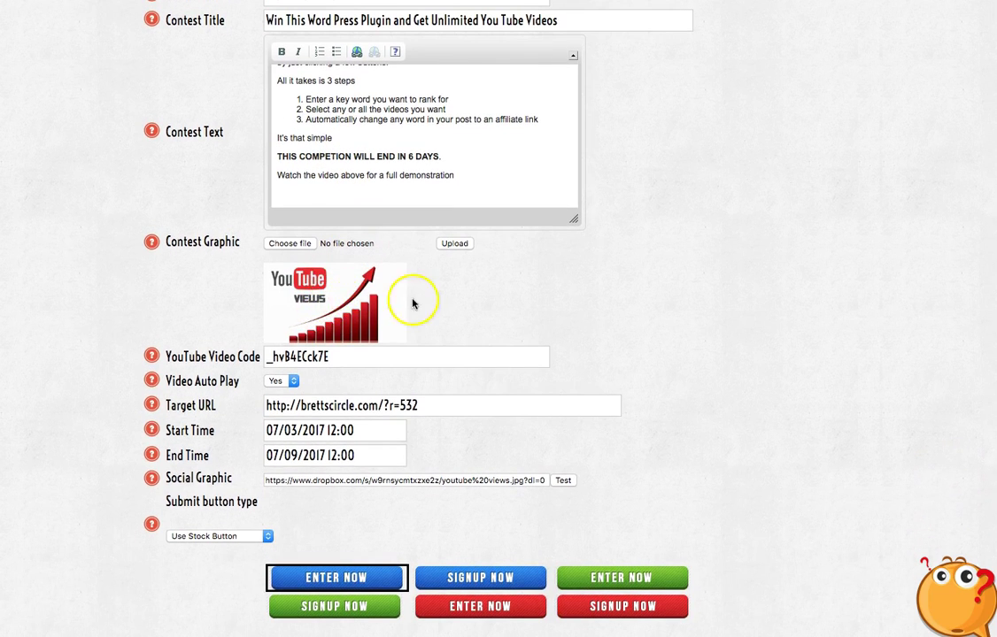
scroll(413, 298, down, 1)
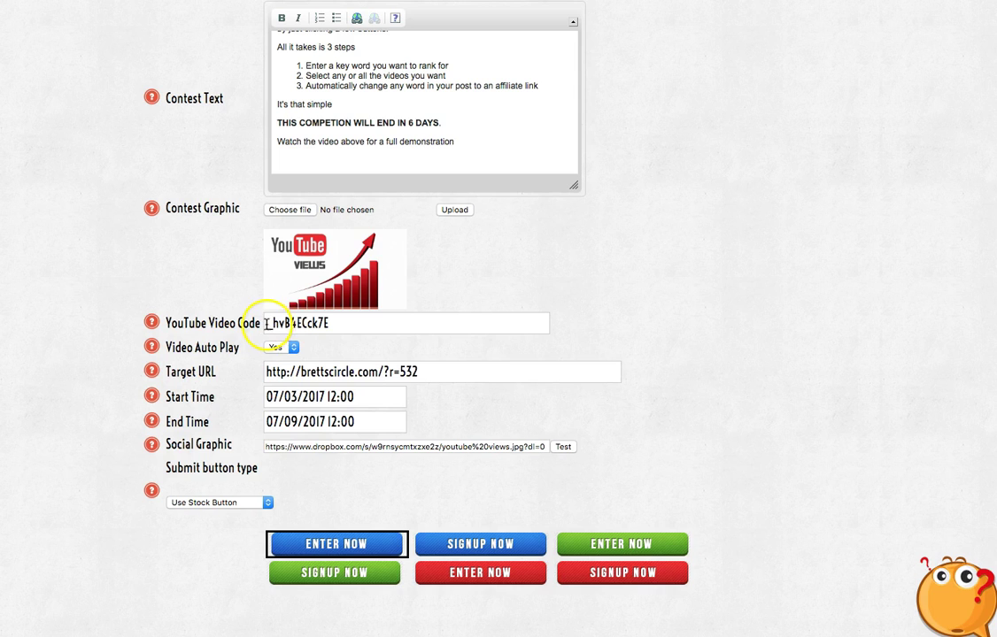
scroll(360, 325, up, 4)
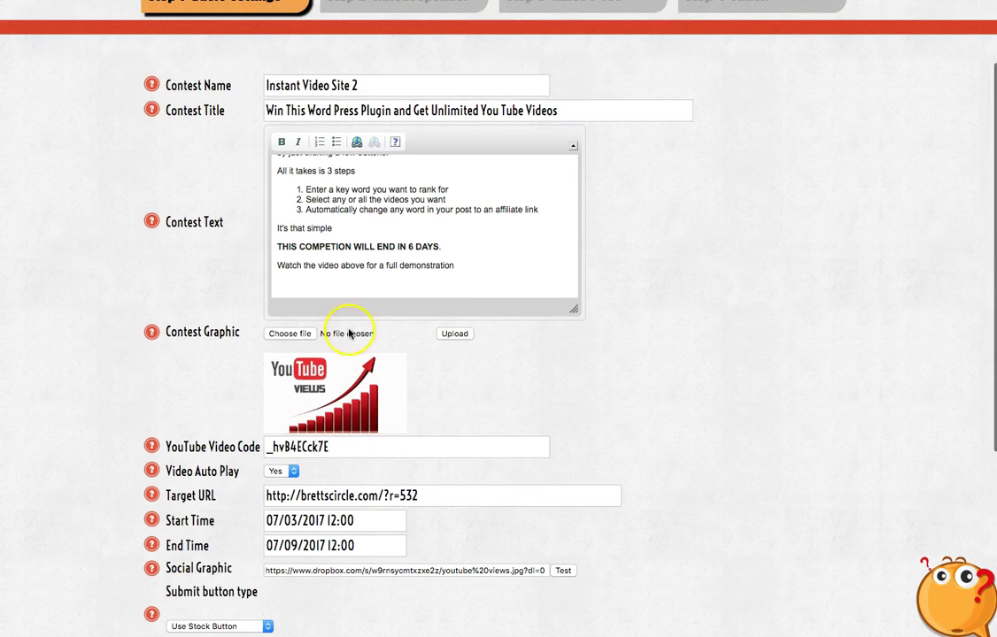
scroll(386, 239, down, 6)
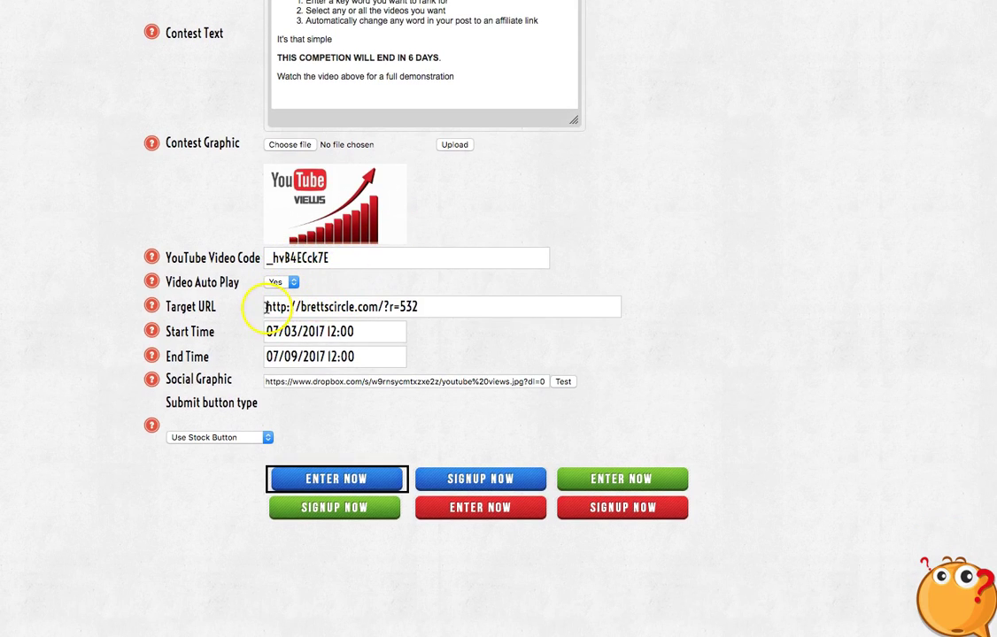
click(265, 306)
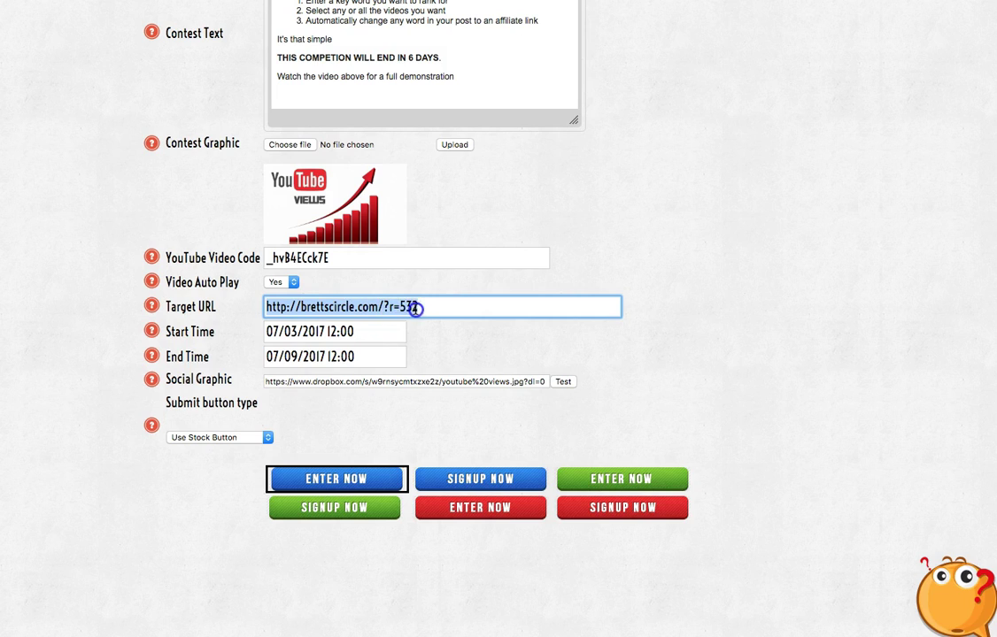
click(395, 282)
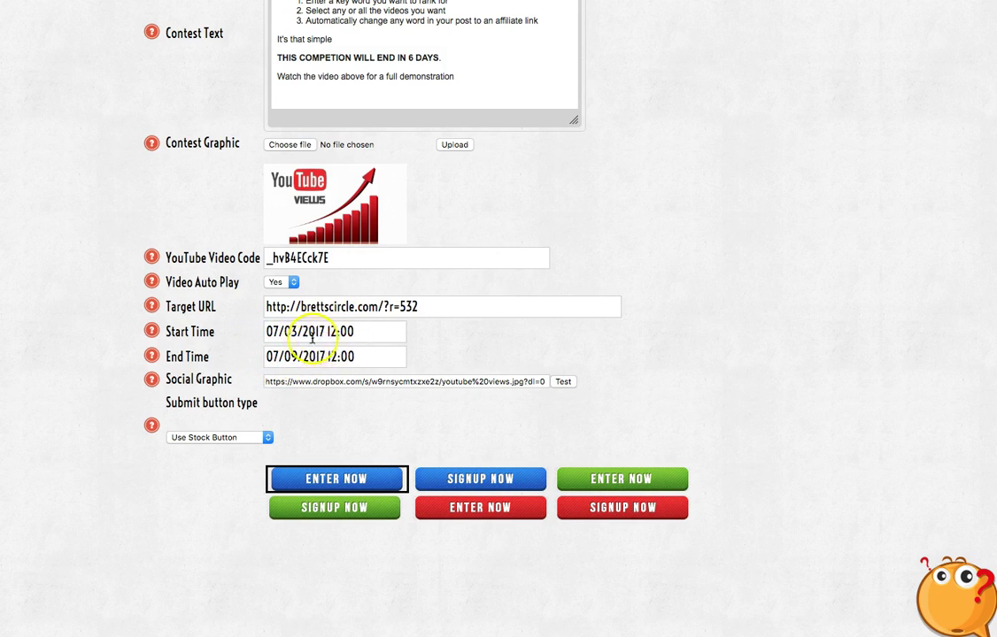
scroll(364, 343, down, 1)
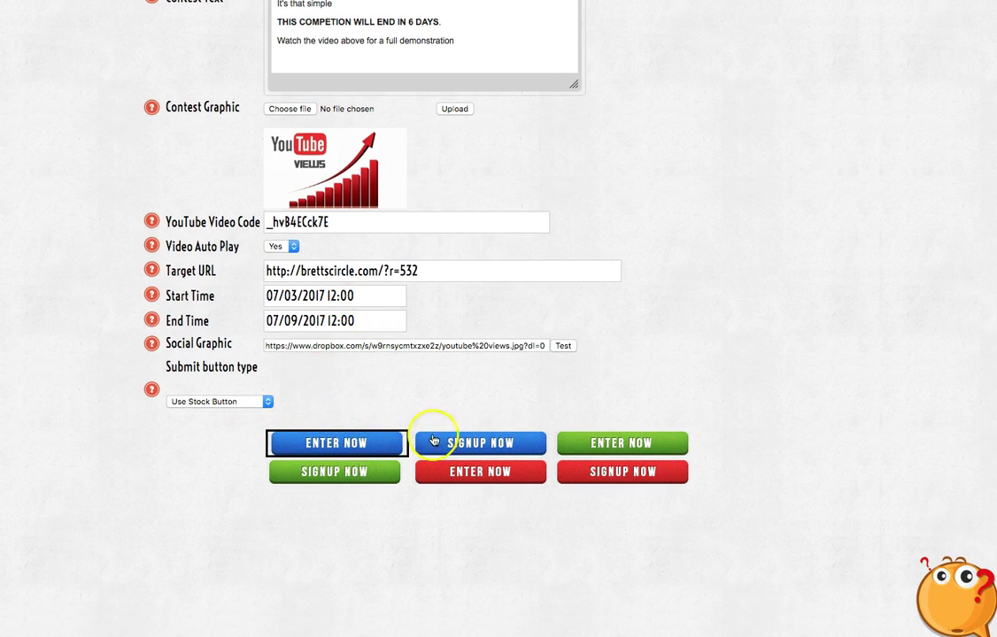
scroll(577, 237, up, 5)
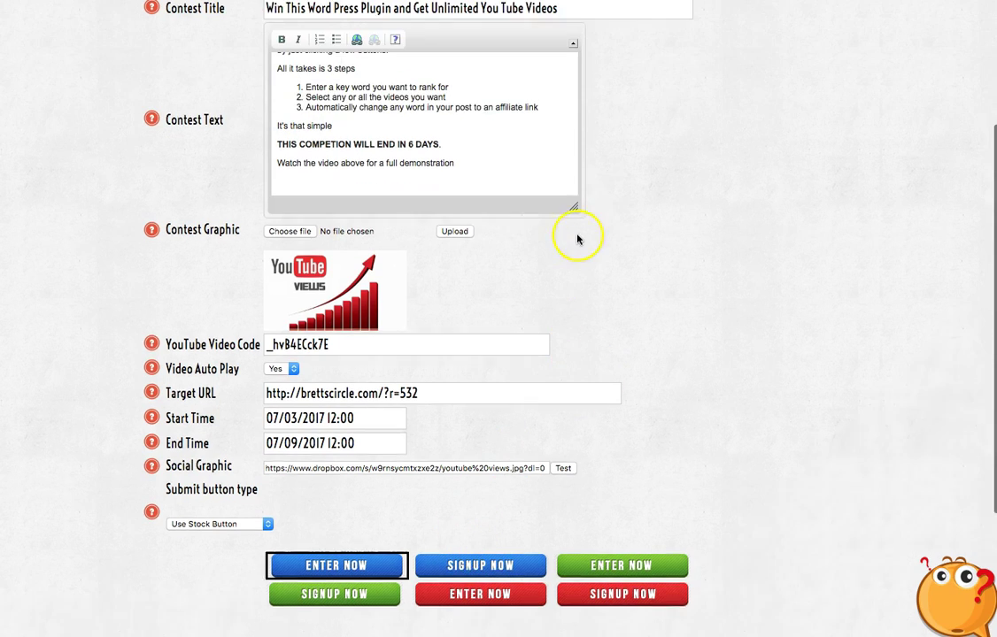
scroll(594, 253, down, 3)
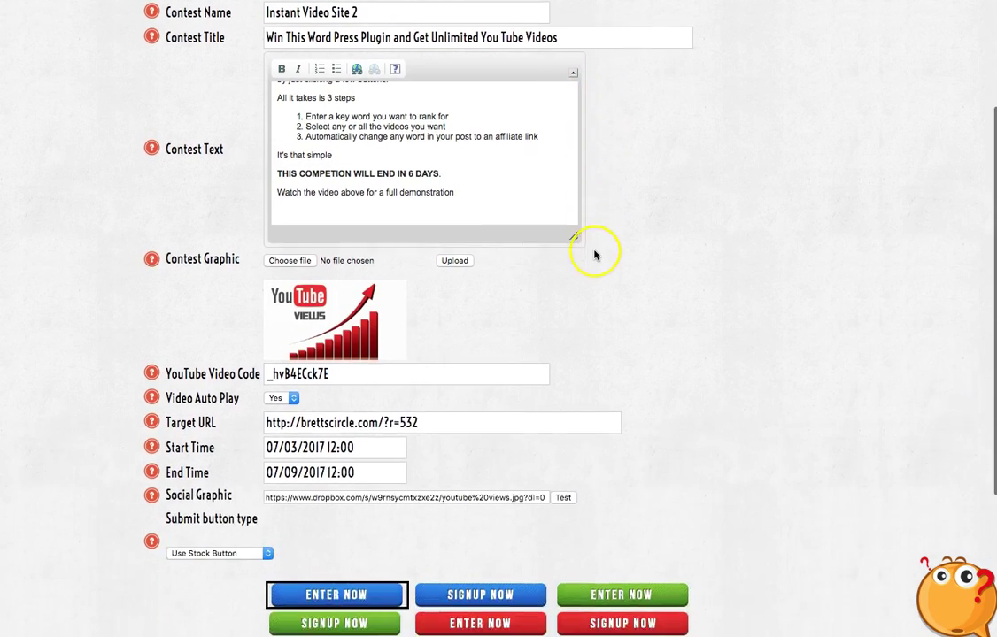
scroll(594, 253, up, 2)
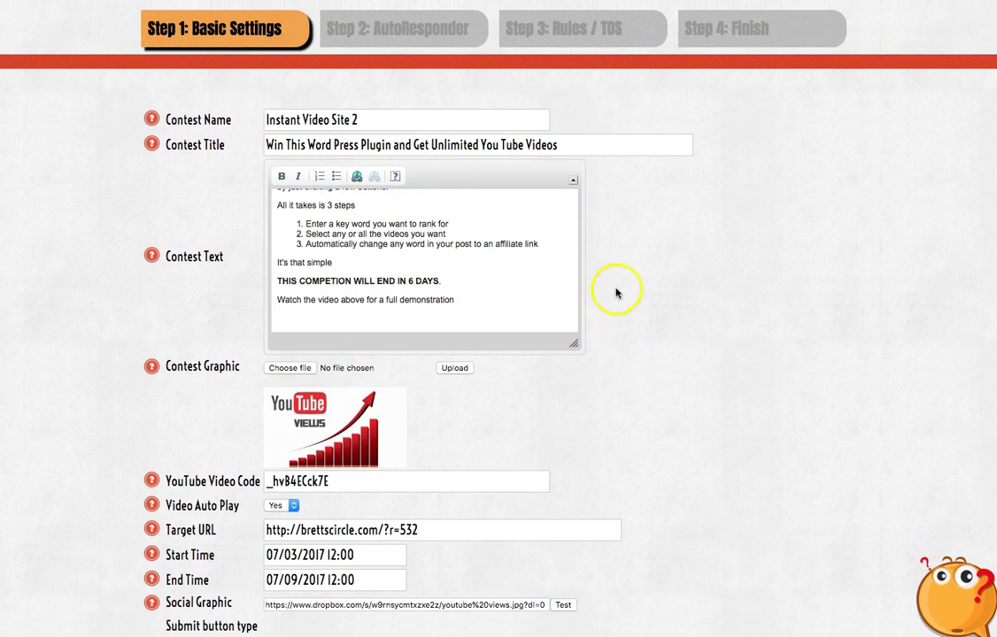
Switch to Step 2: AutoResponder, leaving the Aweber, Mailchimp, GetResponse and SendReach fields empty.
click(410, 37)
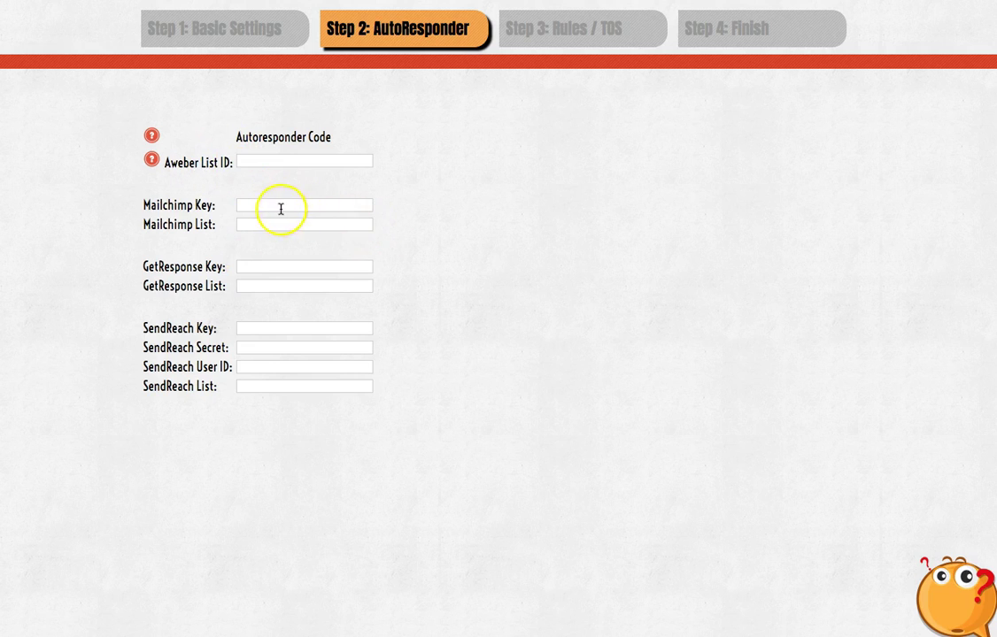
scroll(485, 185, up, 3)
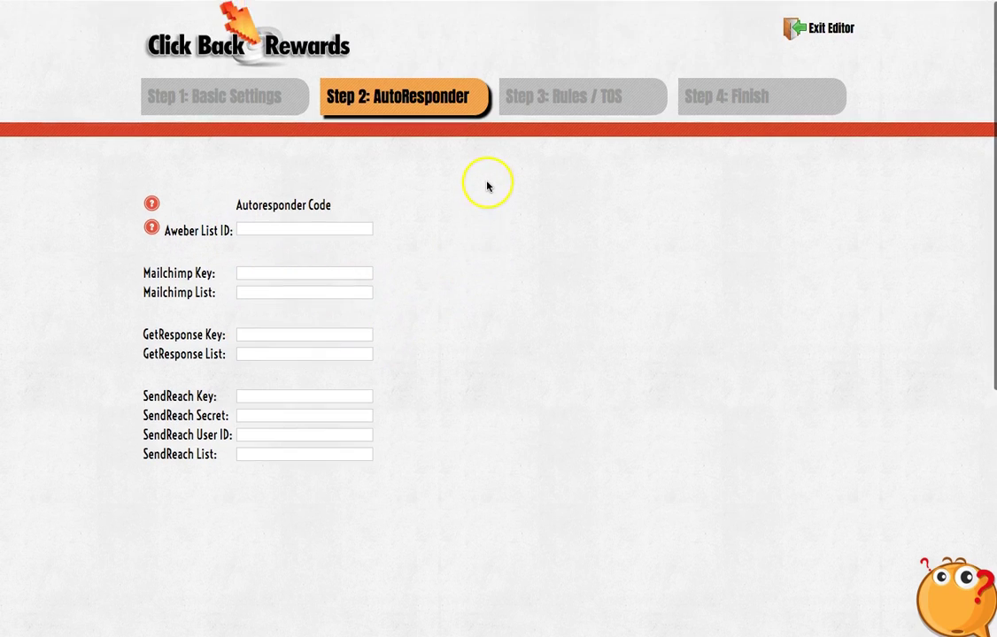
scroll(485, 185, up, 1)
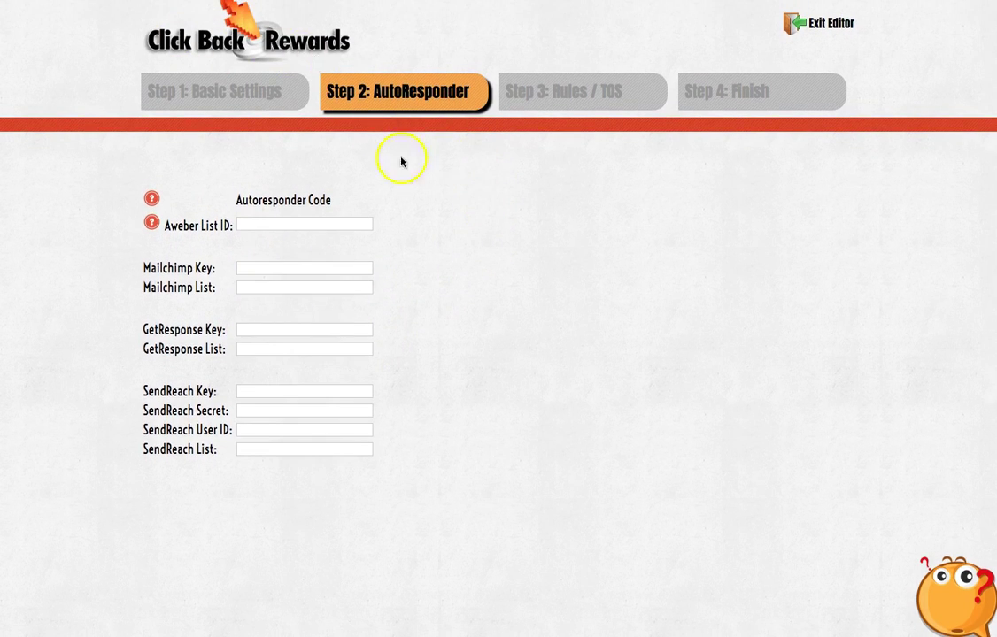
scroll(422, 169, down, 1)
scroll(425, 169, up, 1)
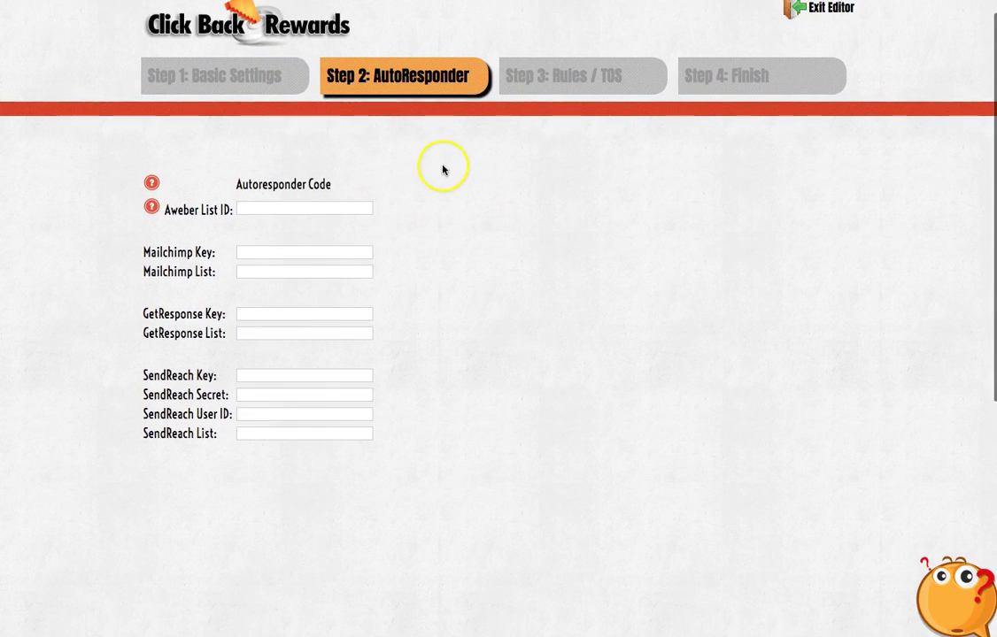
scroll(422, 195, up, 1)
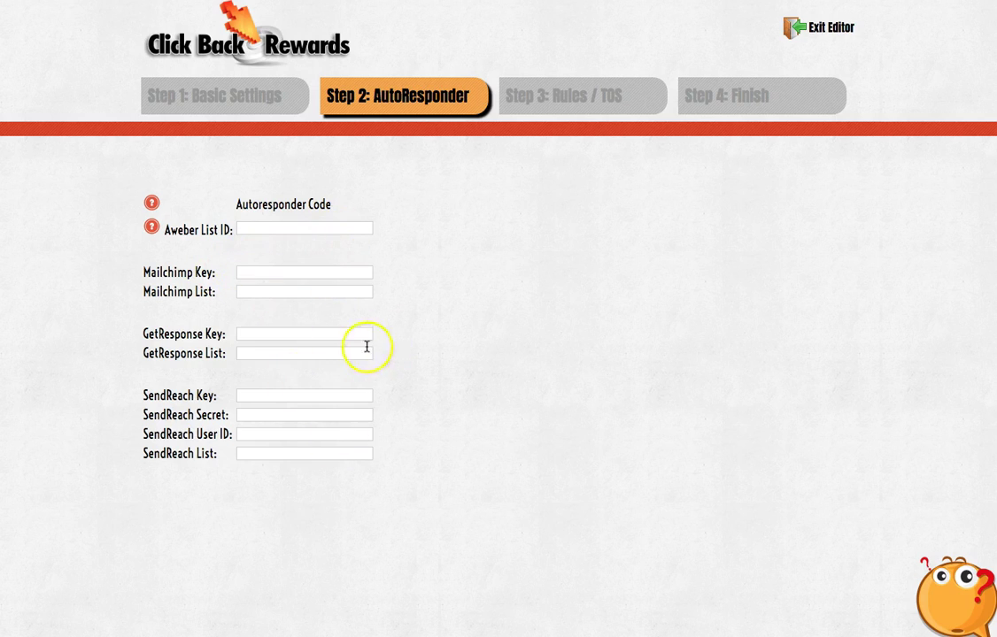
Move to Step 3: Rules / TOS and review the contest rules and share instructions.
click(590, 104)
scroll(601, 182, down, 2)
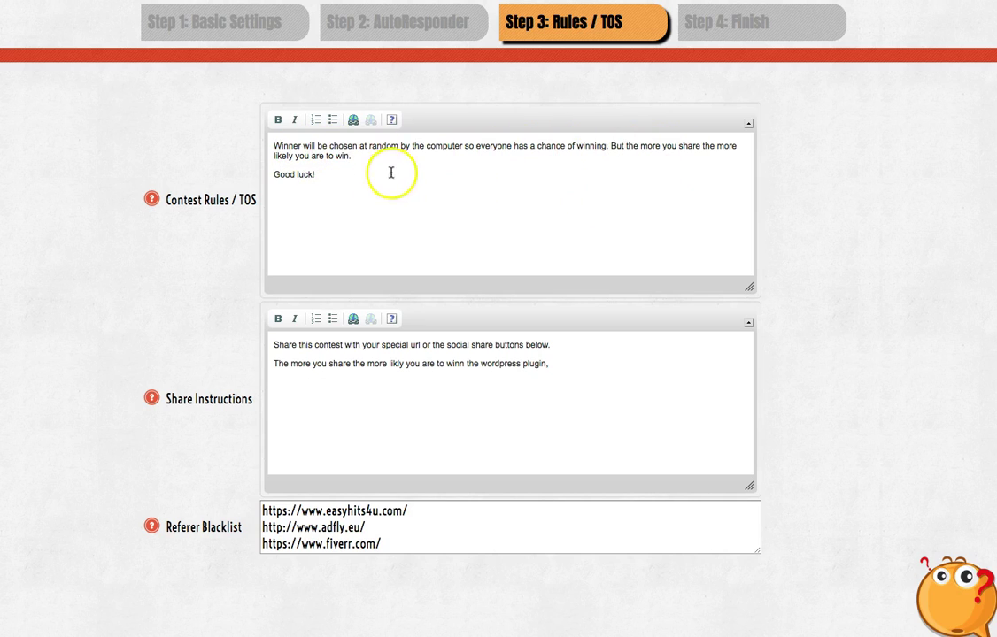
scroll(412, 213, up, 2)
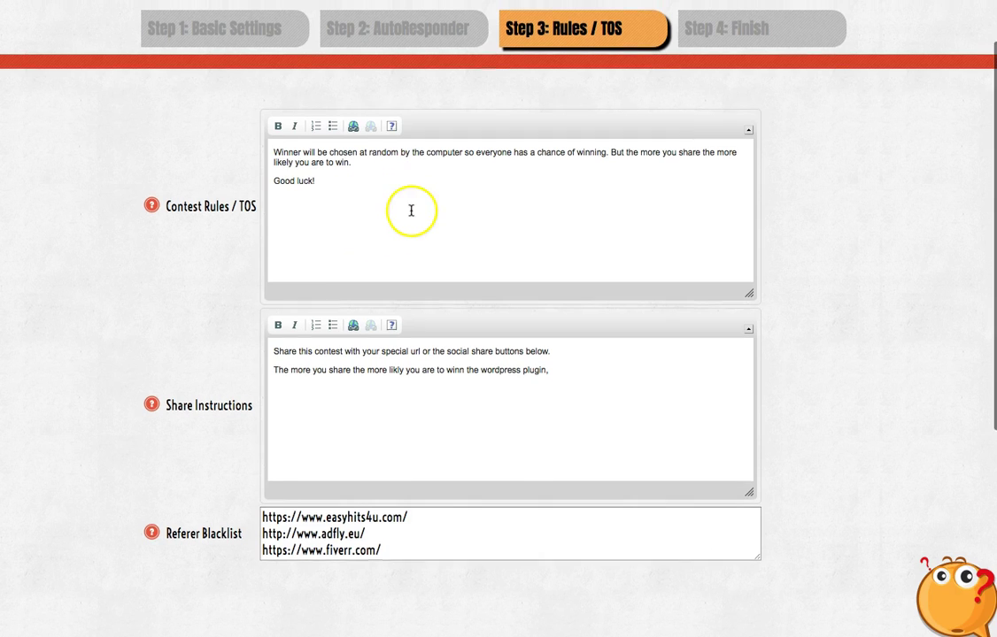
scroll(412, 212, down, 1)
scroll(443, 193, down, 1)
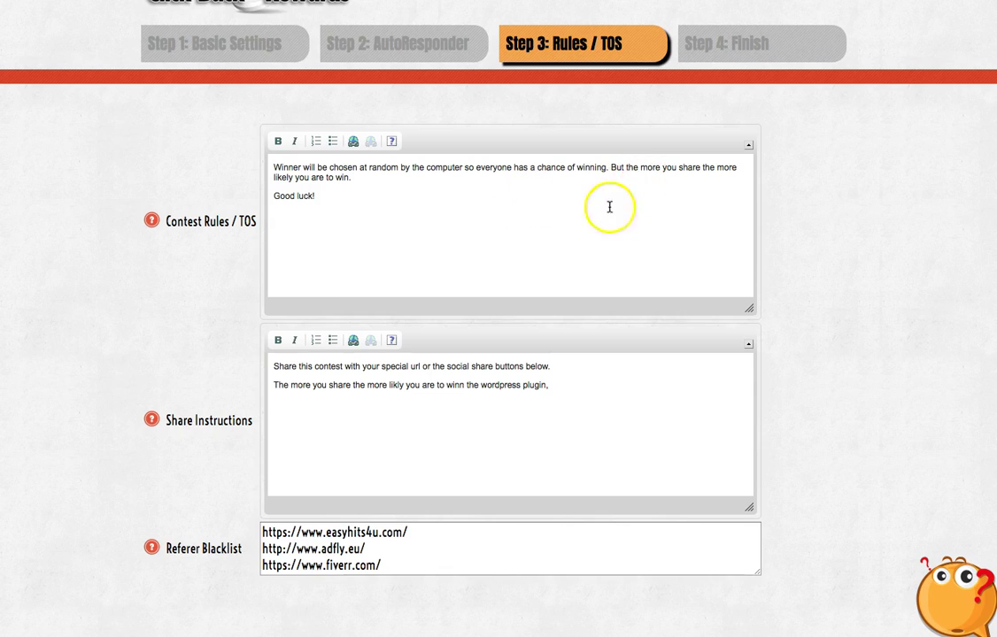
scroll(547, 226, down, 1)
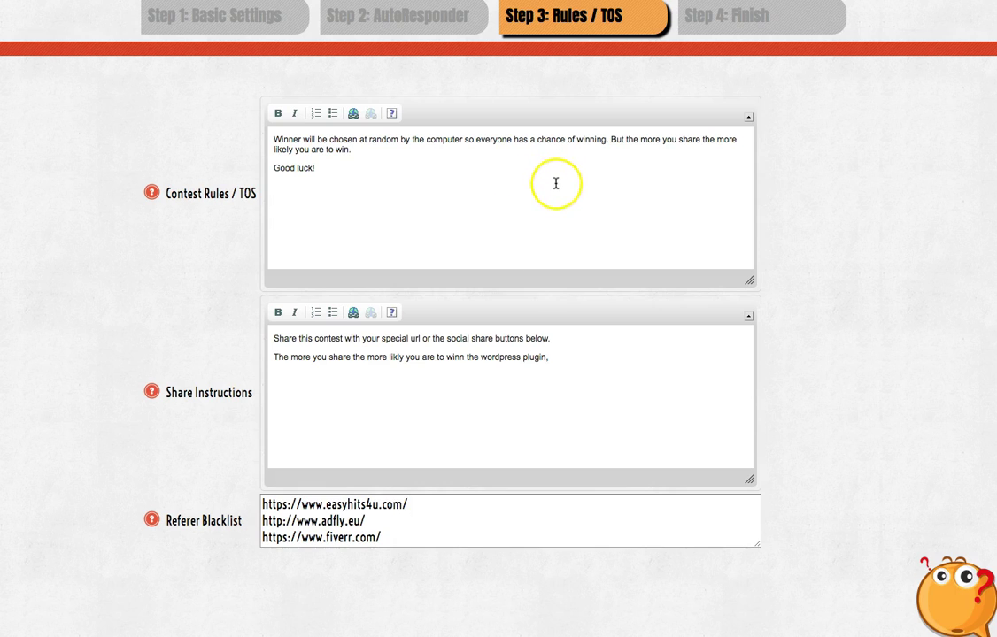
scroll(548, 185, down, 1)
scroll(548, 184, down, 1)
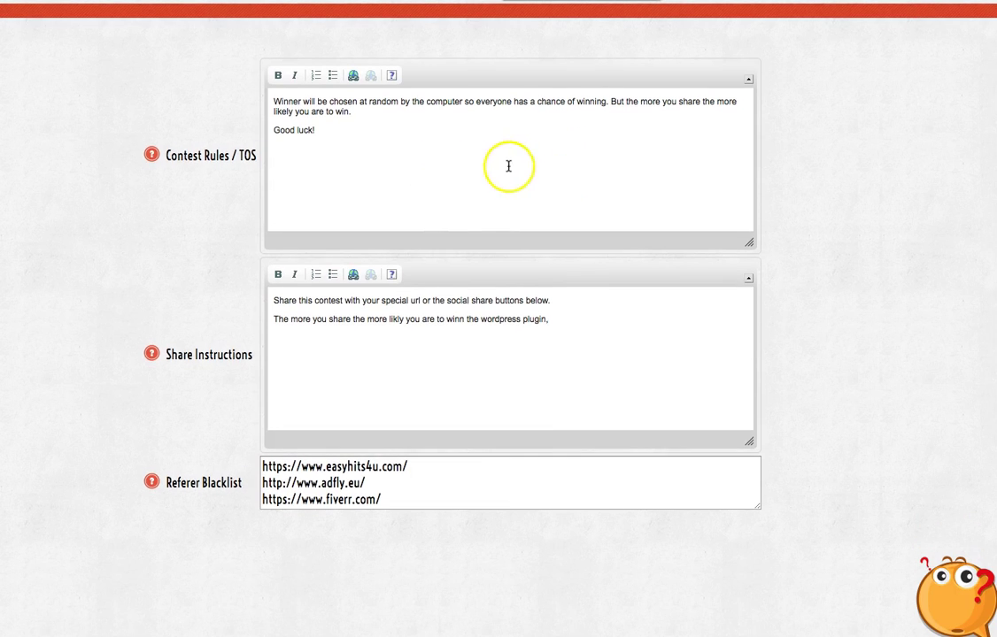
scroll(515, 164, up, 1)
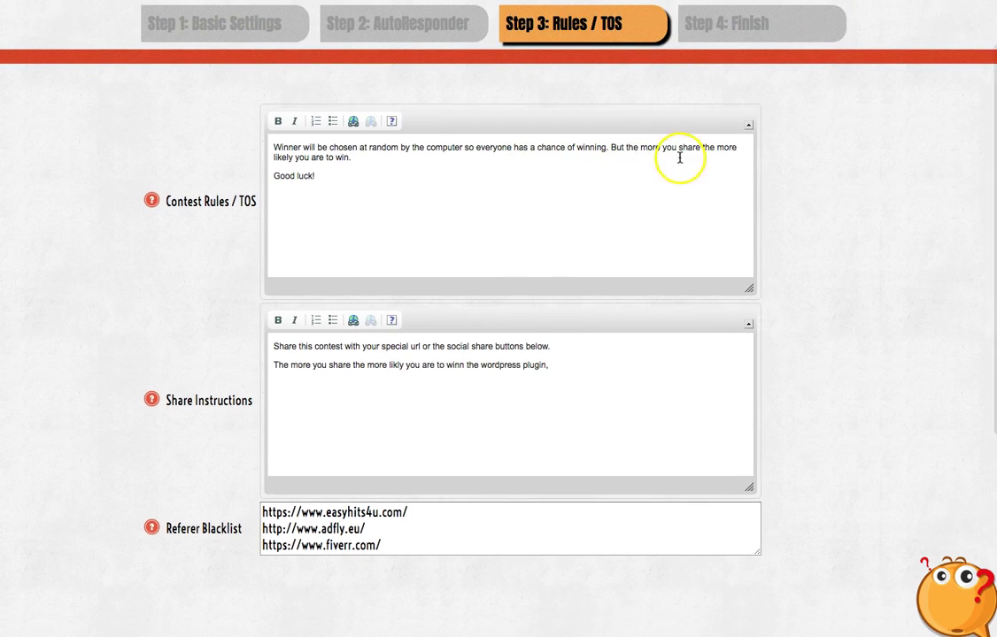
scroll(570, 185, down, 1)
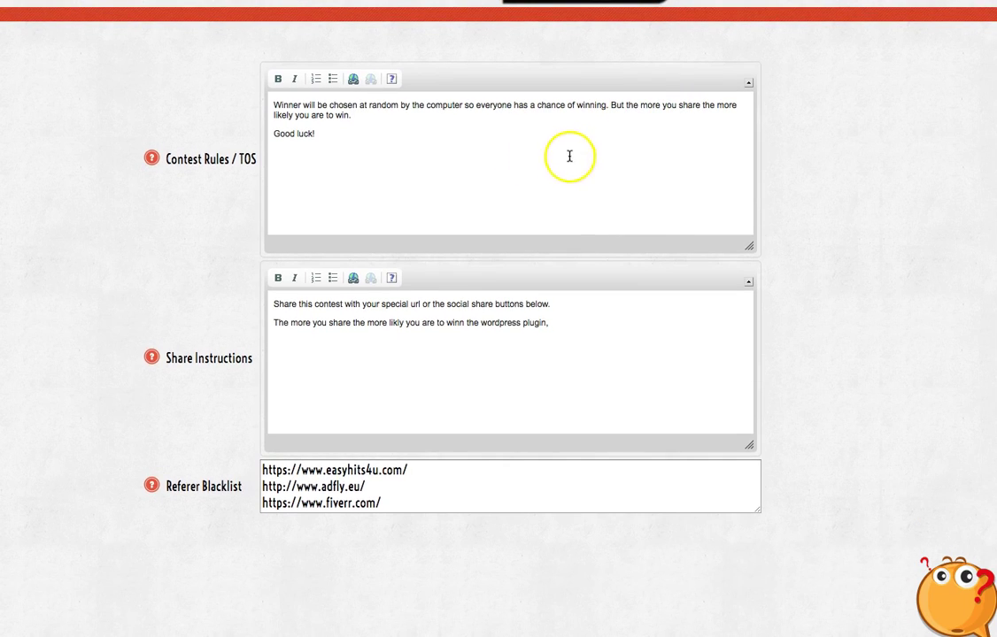
scroll(577, 159, down, 2)
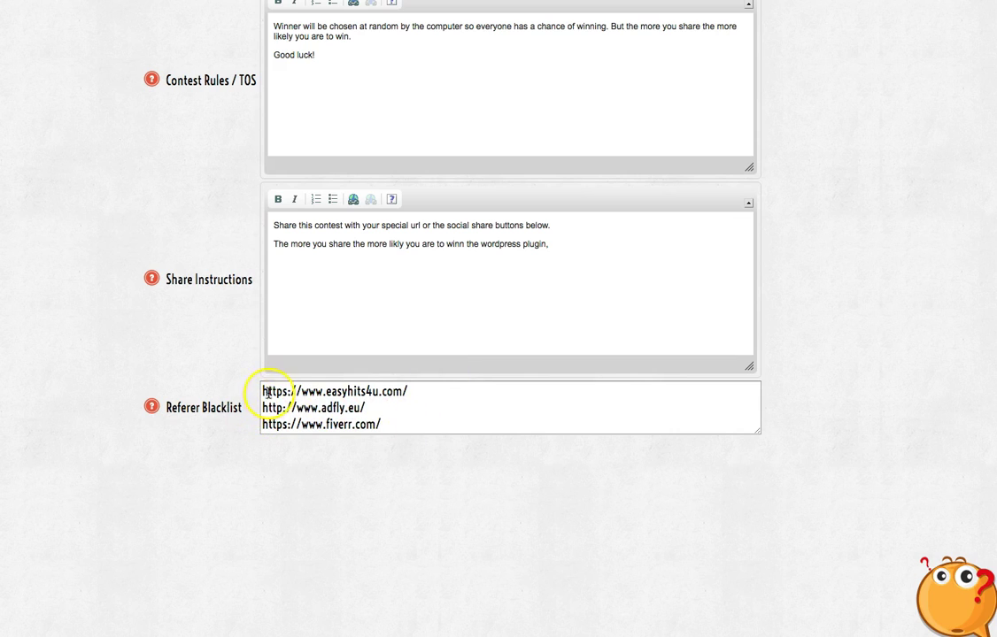
Highlight the three-site referer blacklist, then move on to Step 4: Finish.
drag(262, 390, 378, 430)
click(400, 421)
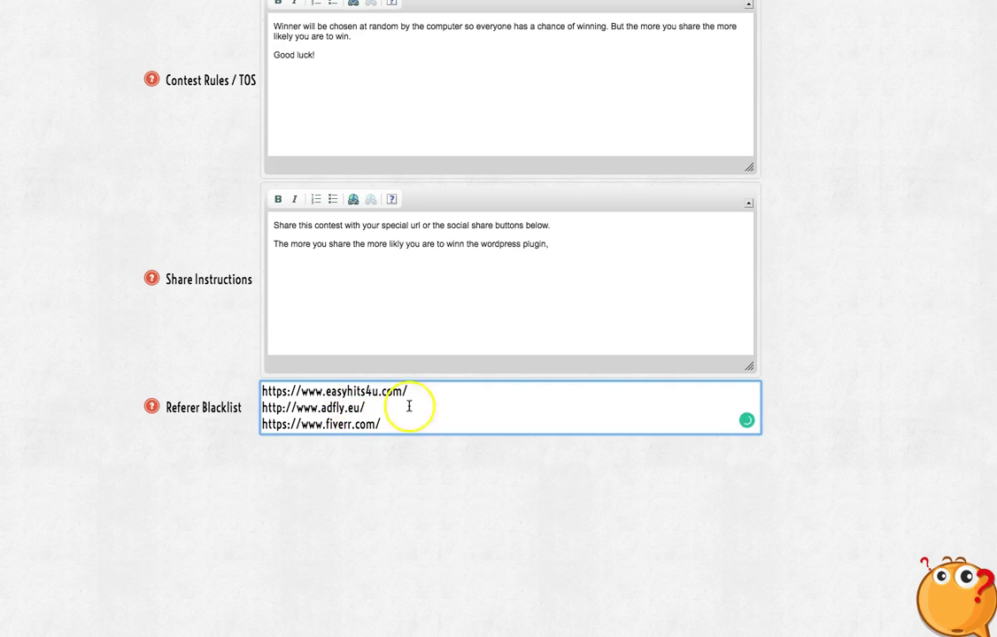
scroll(450, 405, up, 5)
scroll(454, 404, down, 3)
scroll(454, 408, down, 1)
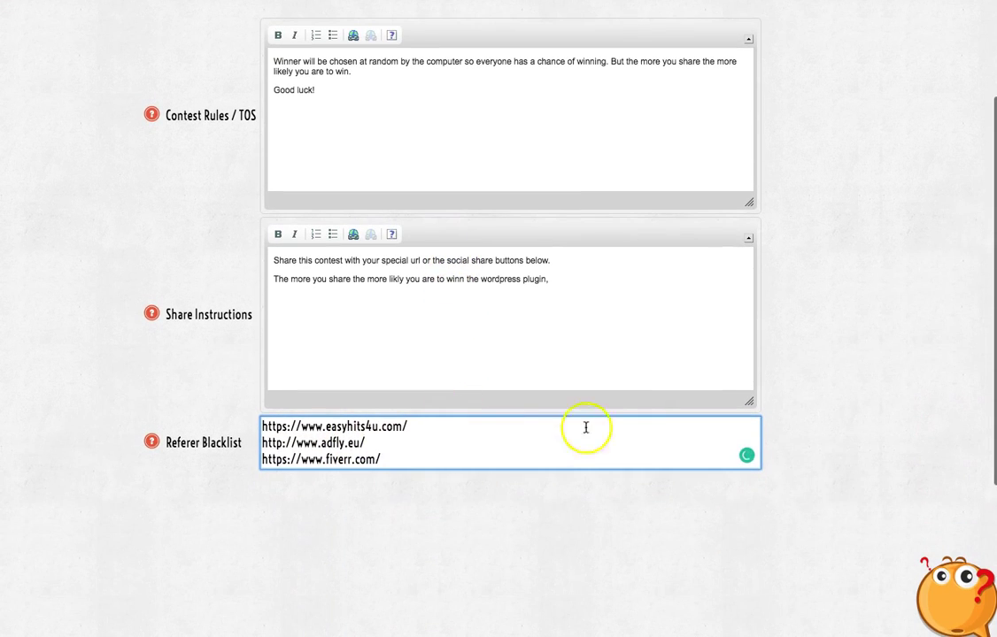
scroll(854, 554, up, 5)
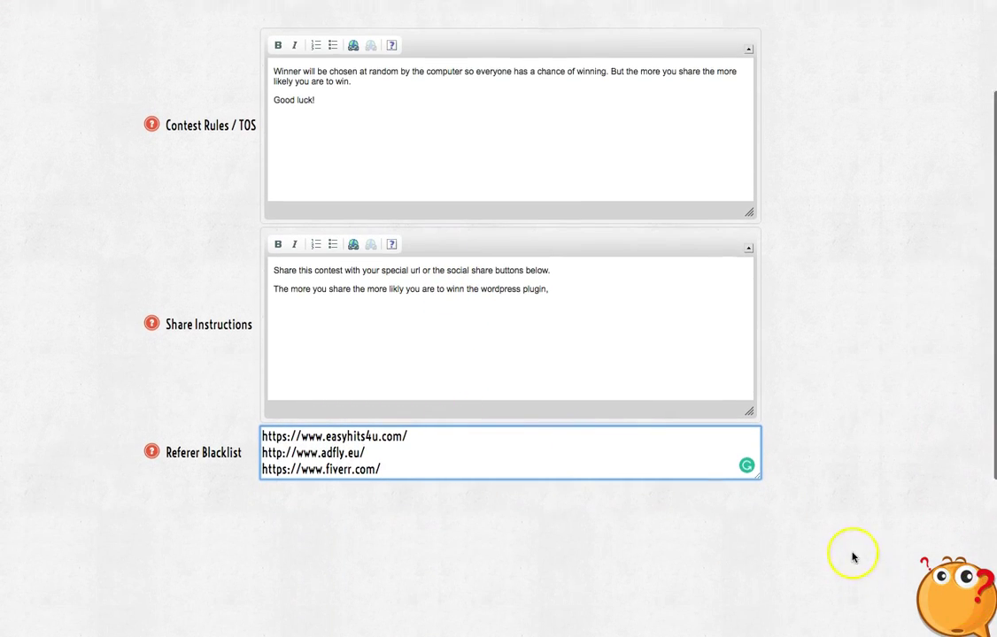
click(771, 96)
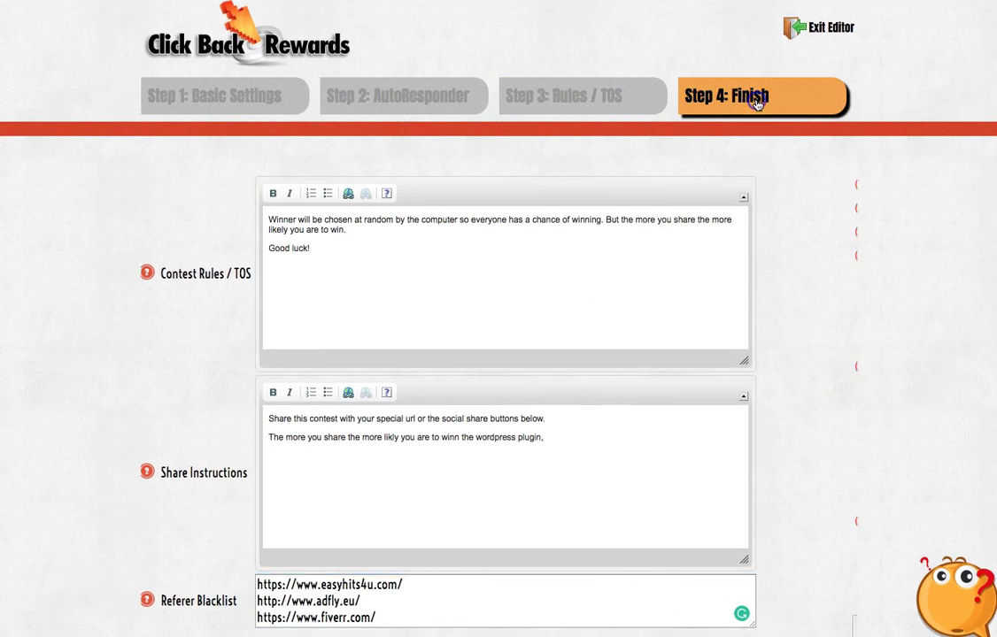
Try the Clouds background, then revert the contest background to Outer Space.
scroll(576, 195, down, 2)
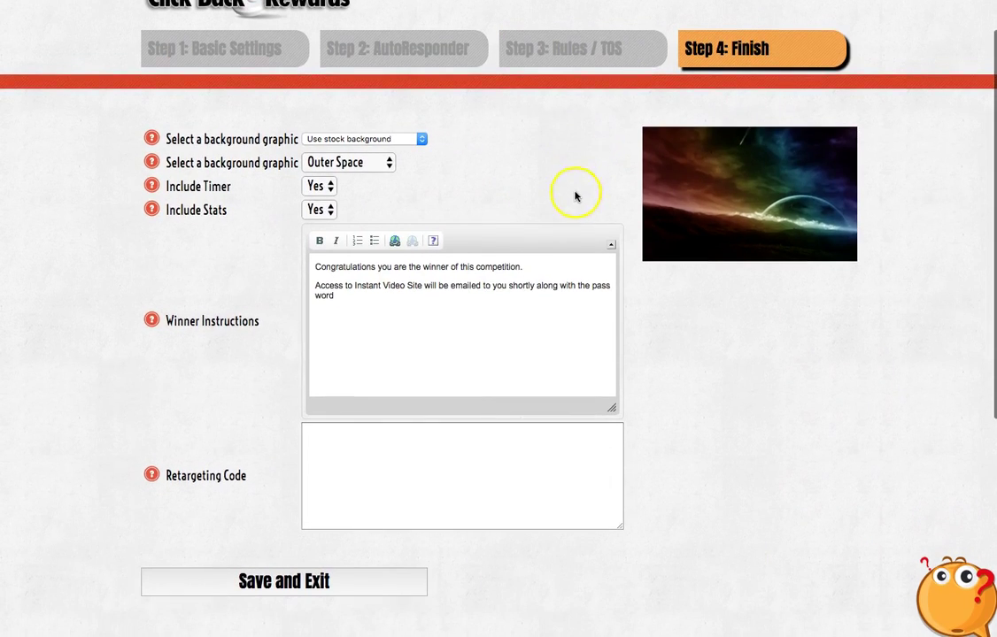
scroll(596, 160, down, 1)
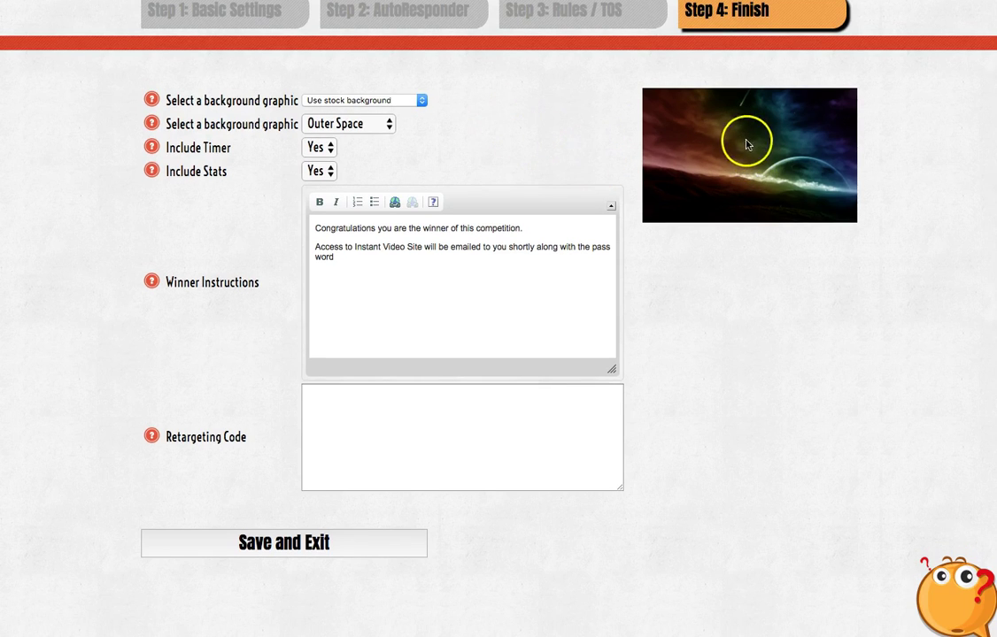
click(394, 127)
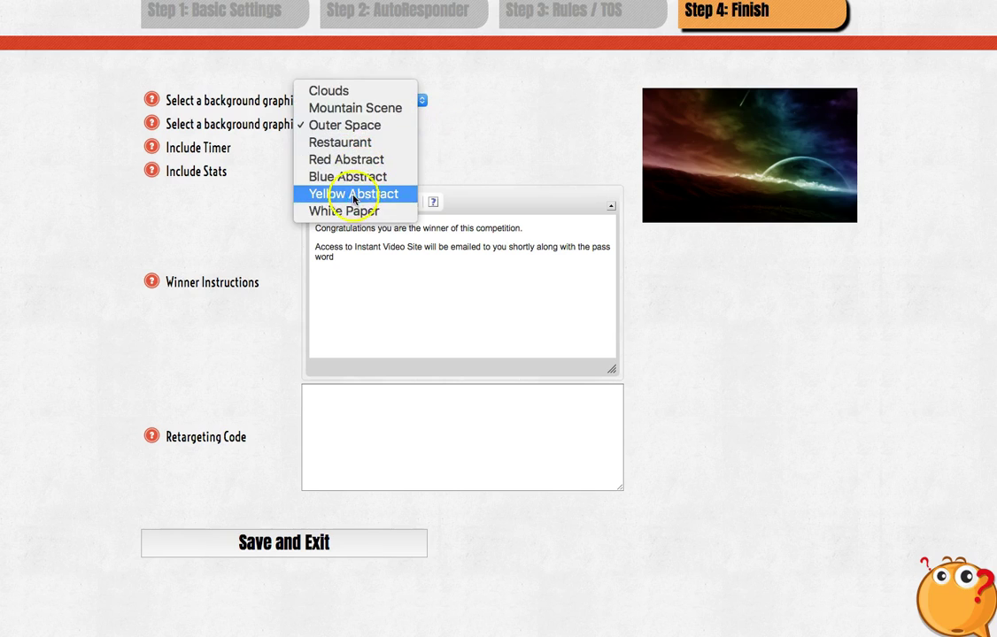
click(359, 93)
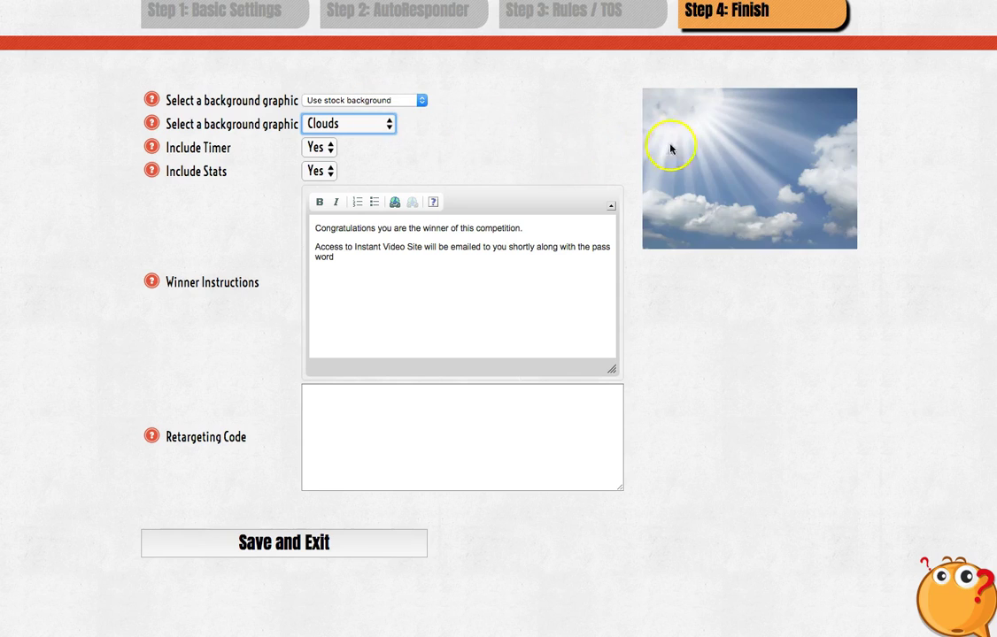
click(390, 125)
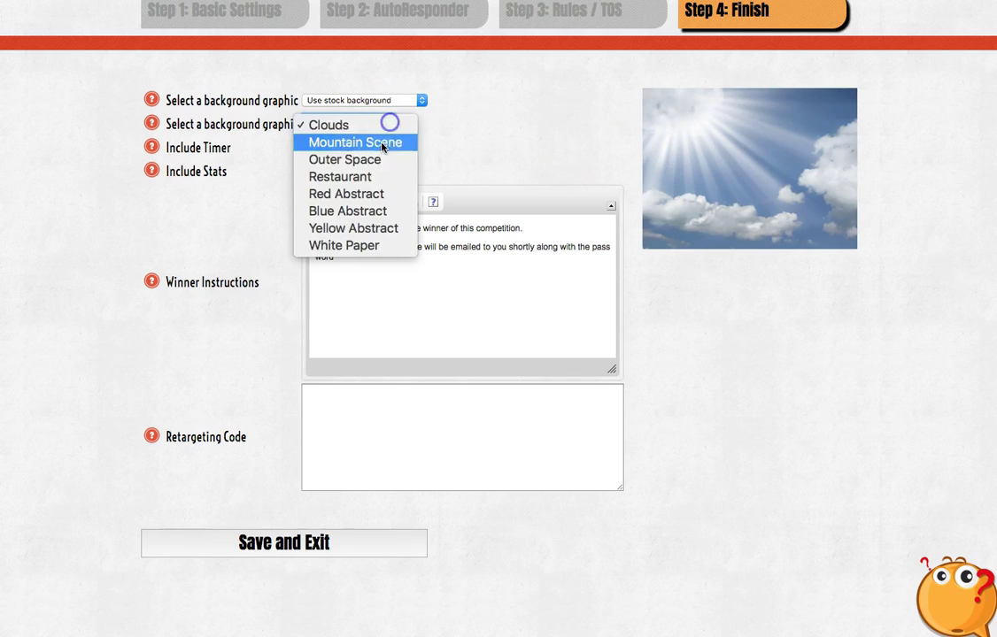
click(385, 166)
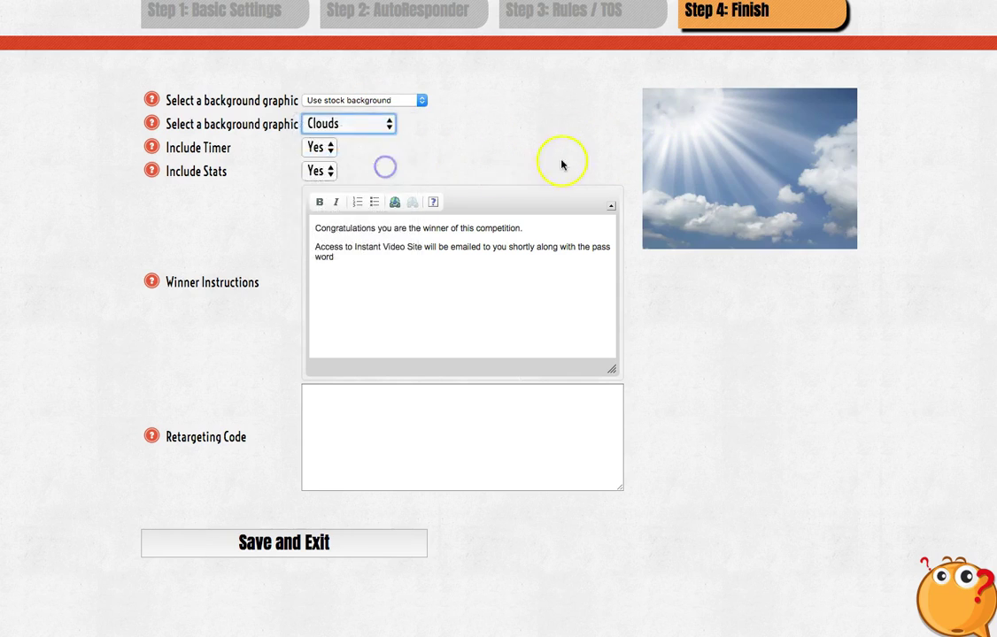
Keep Include Timer on Yes and set Include Stats to No.
scroll(545, 161, down, 1)
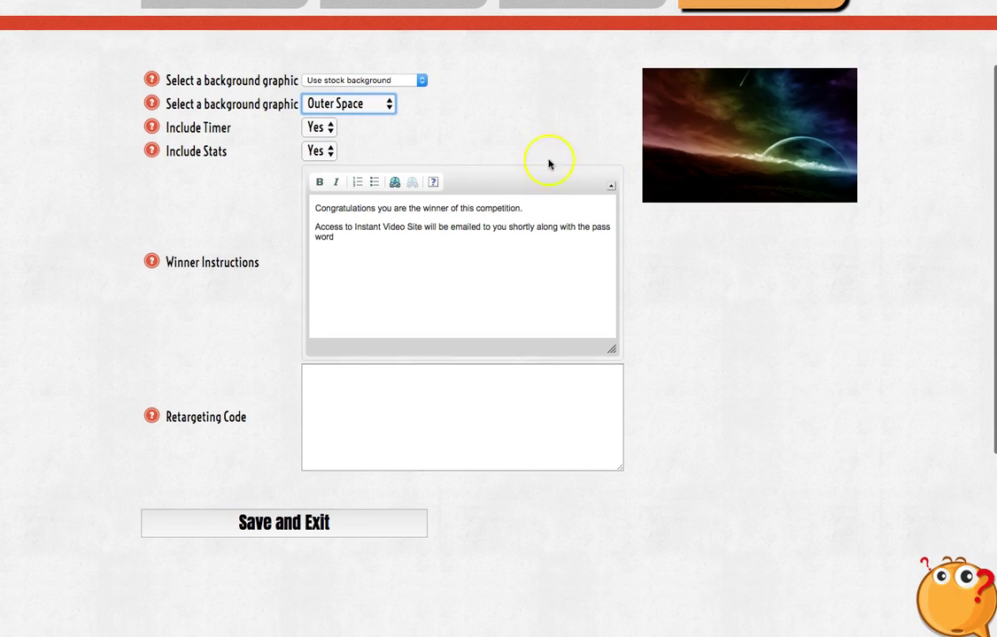
click(331, 129)
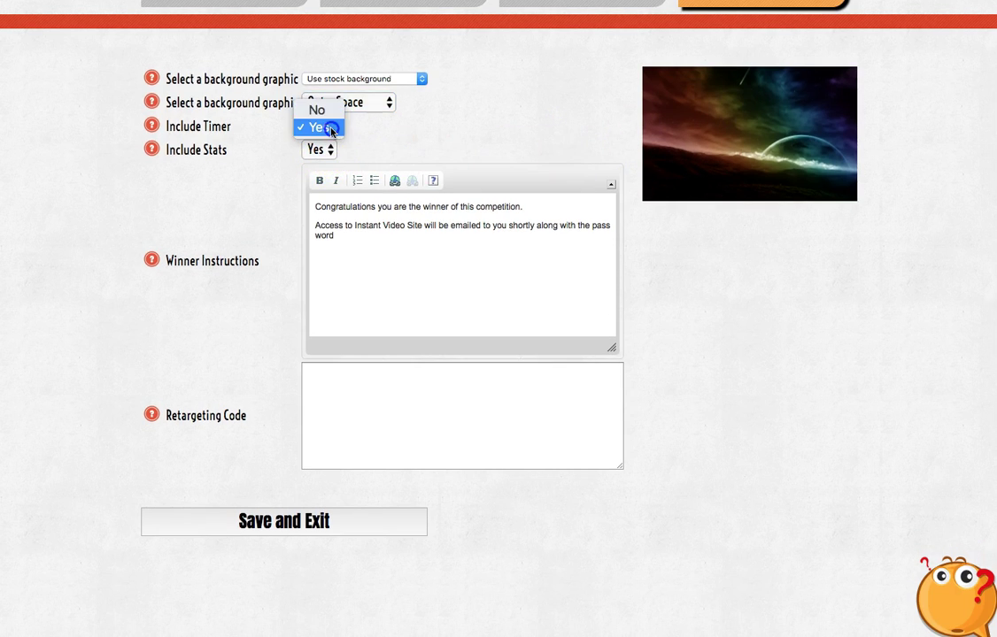
click(332, 130)
click(329, 148)
click(324, 133)
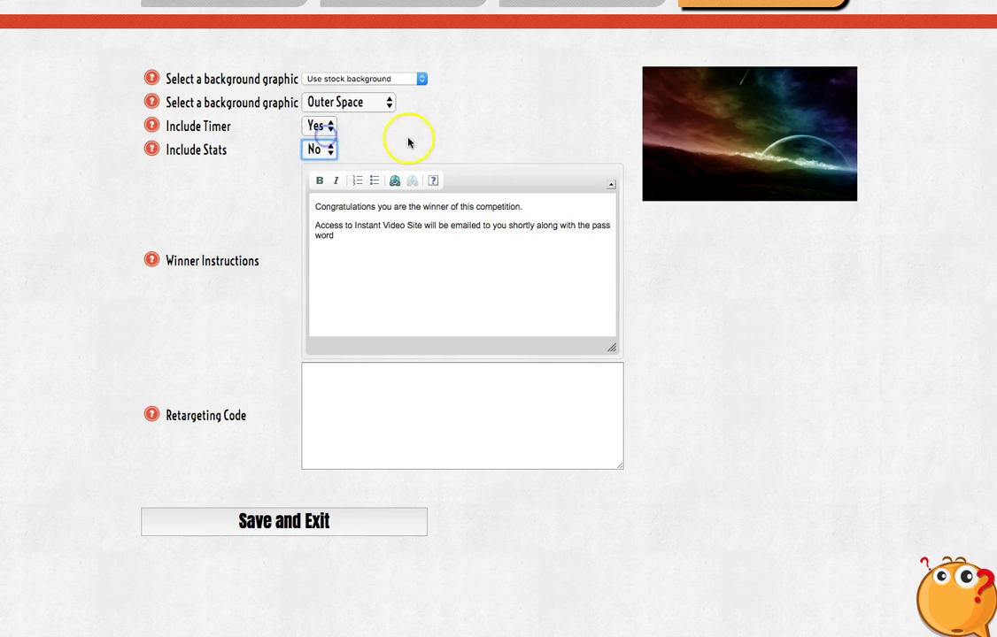
scroll(460, 226, down, 1)
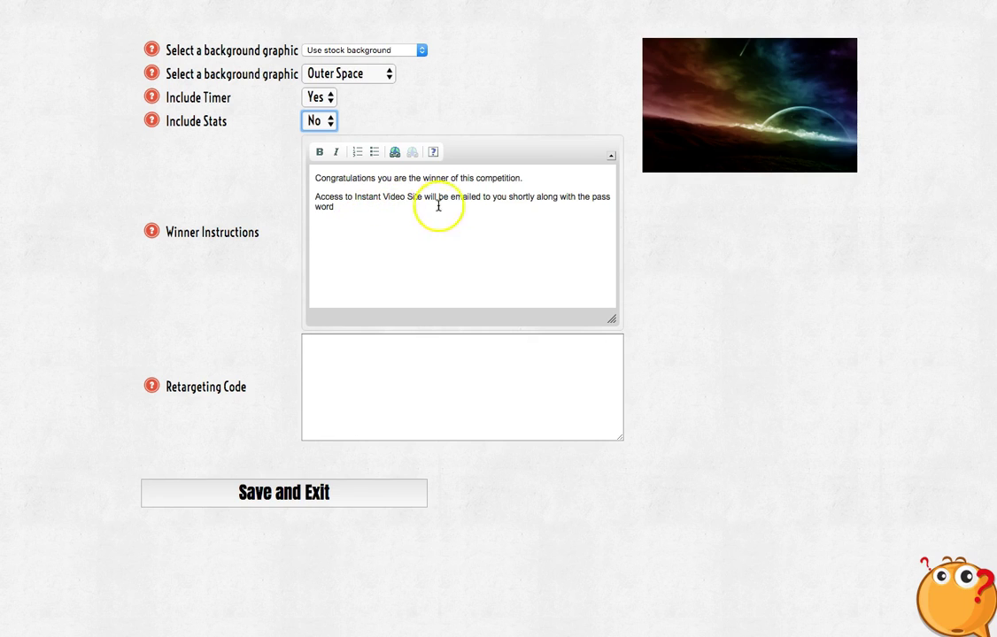
scroll(516, 214, down, 3)
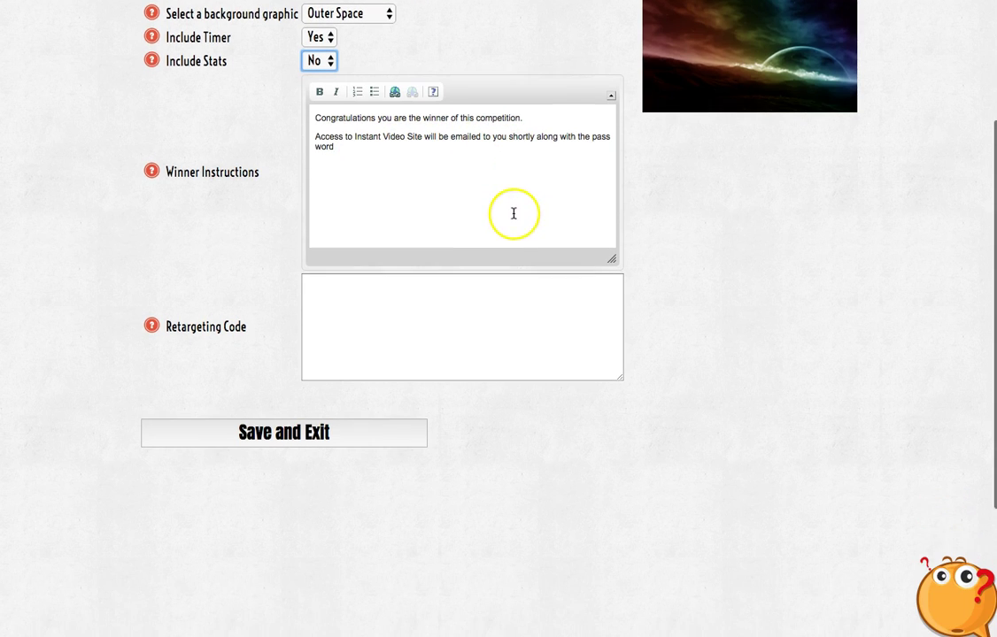
scroll(493, 206, up, 1)
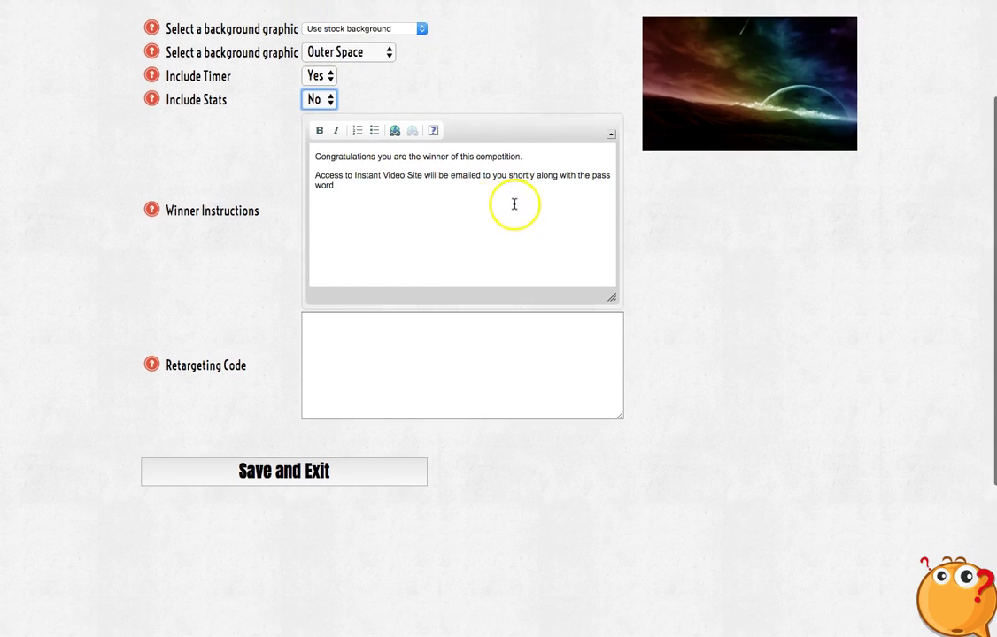
scroll(460, 215, down, 1)
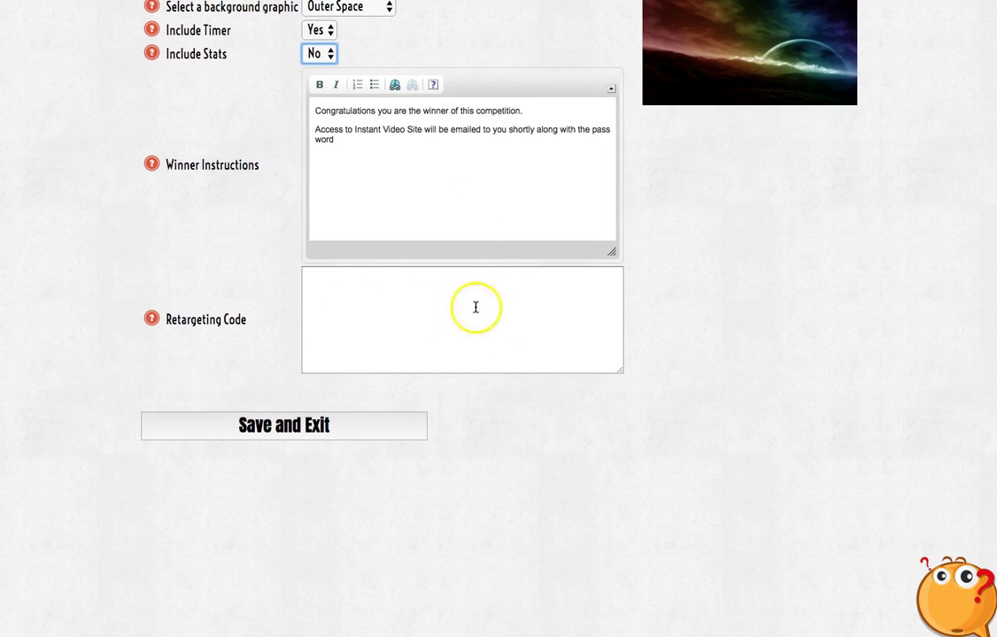
scroll(447, 310, up, 2)
scroll(469, 310, down, 3)
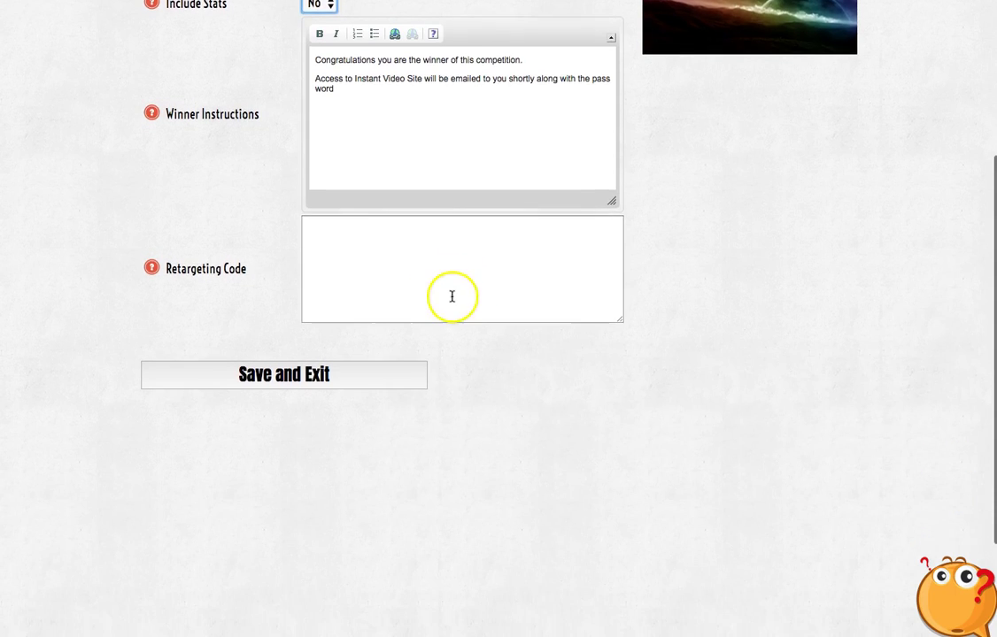
scroll(437, 290, up, 1)
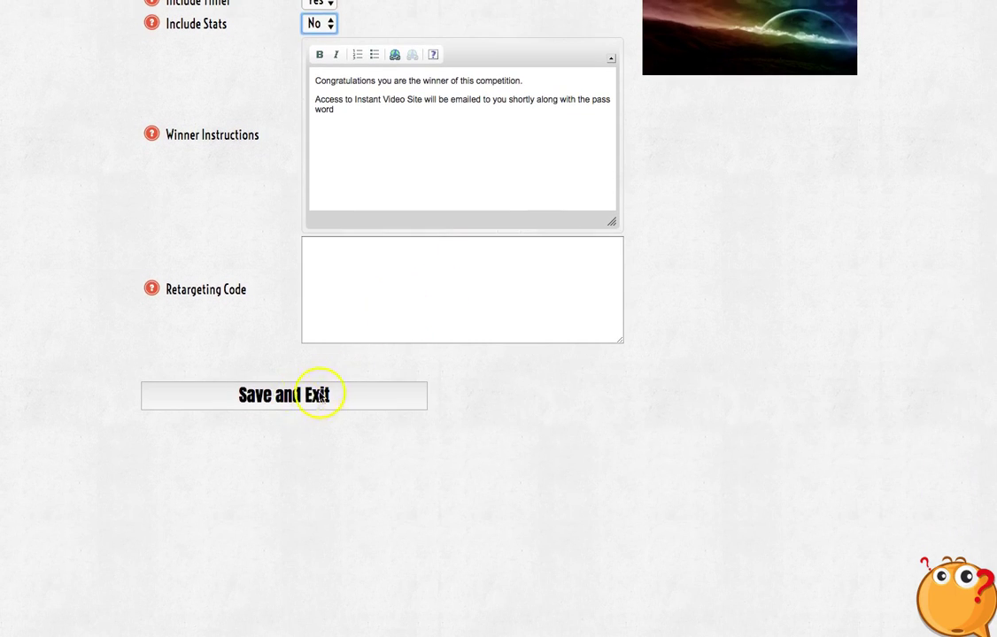
Save and exit the contest, then bring up embed options for Instant Video Site 2.
click(286, 399)
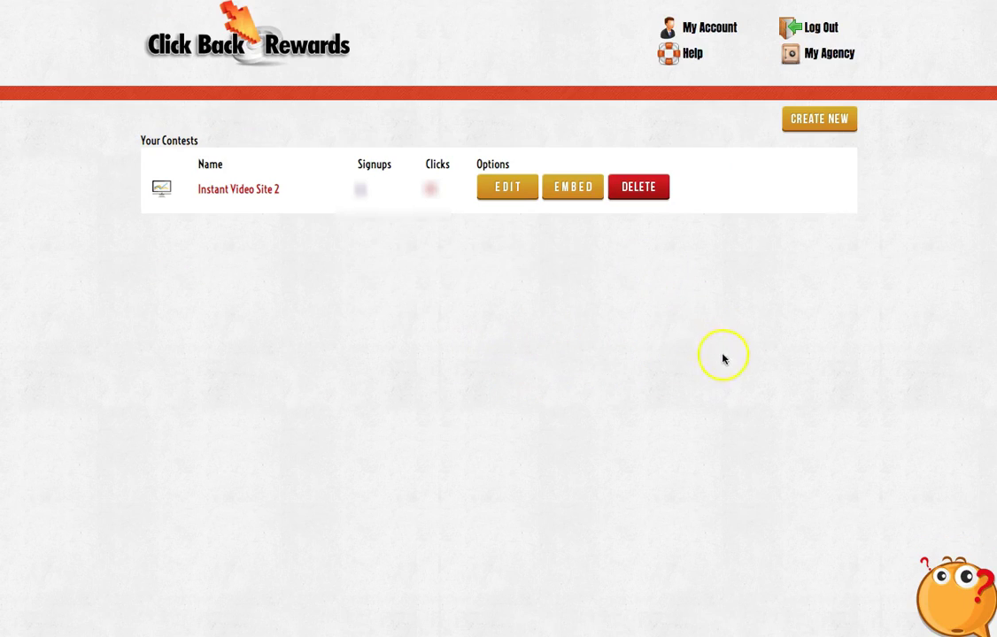
click(571, 191)
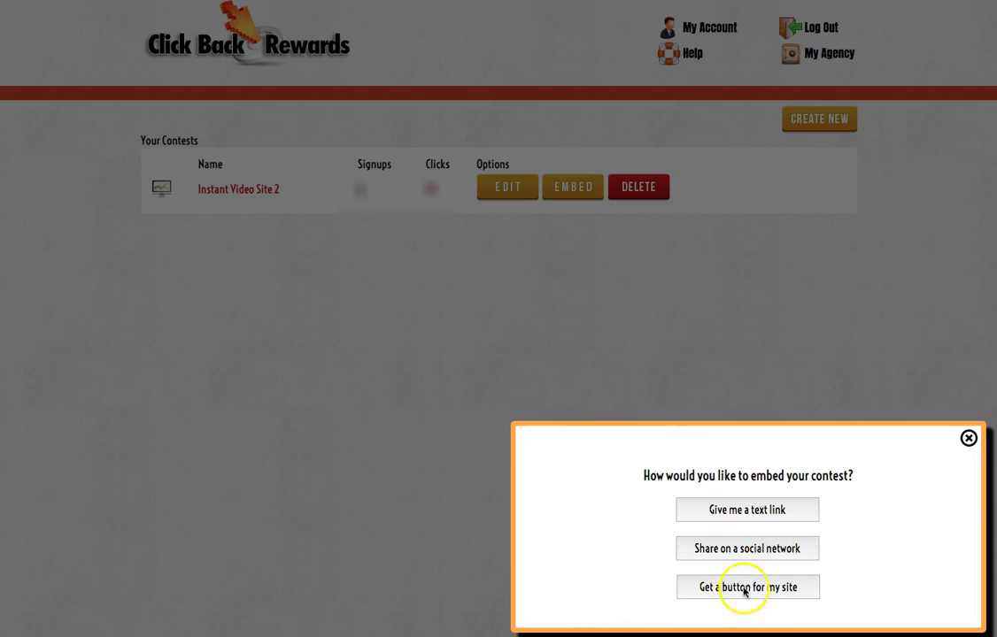
click(747, 510)
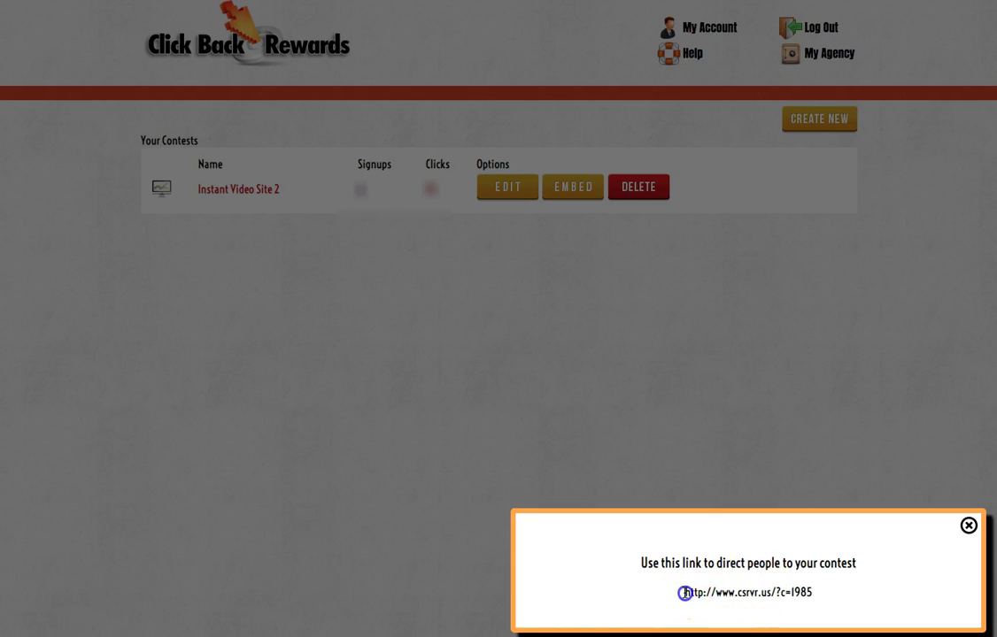
right_click(795, 595)
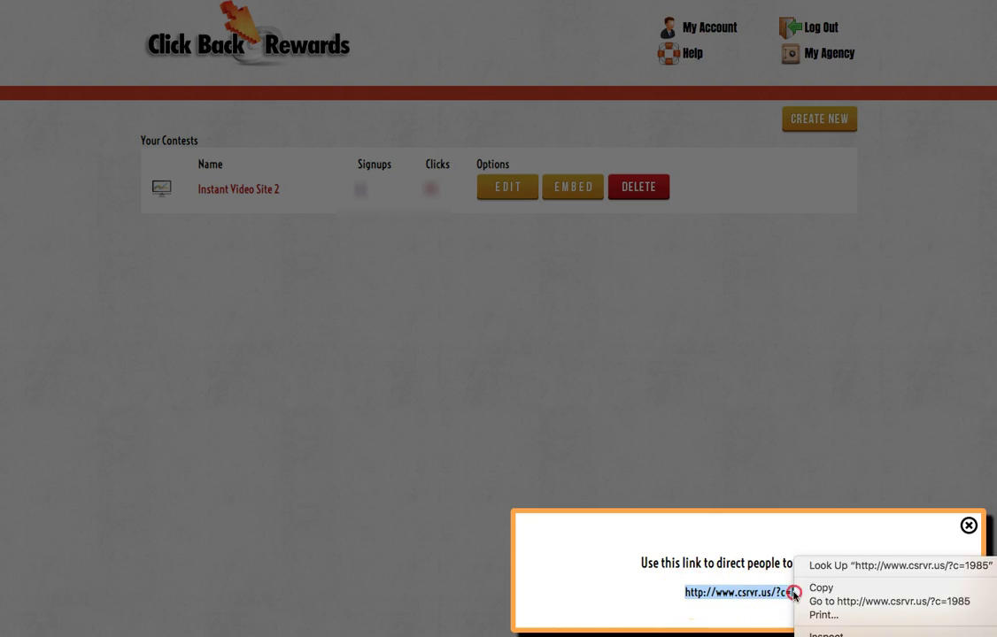
click(819, 601)
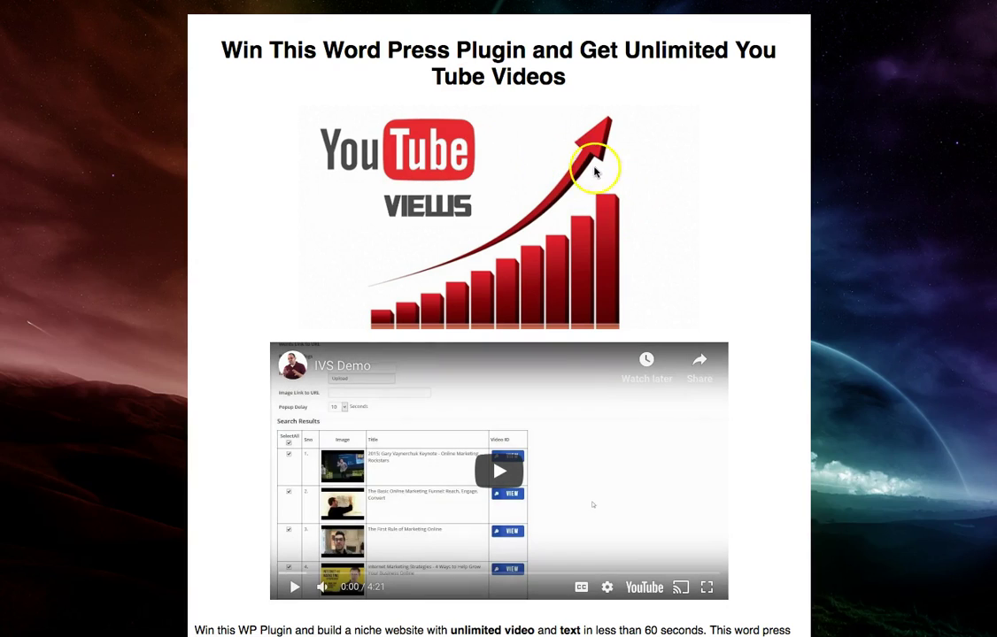
Scroll down the public WP Plugin contest page past the demo video and expired countdown.
scroll(601, 167, down, 2)
scroll(606, 167, up, 2)
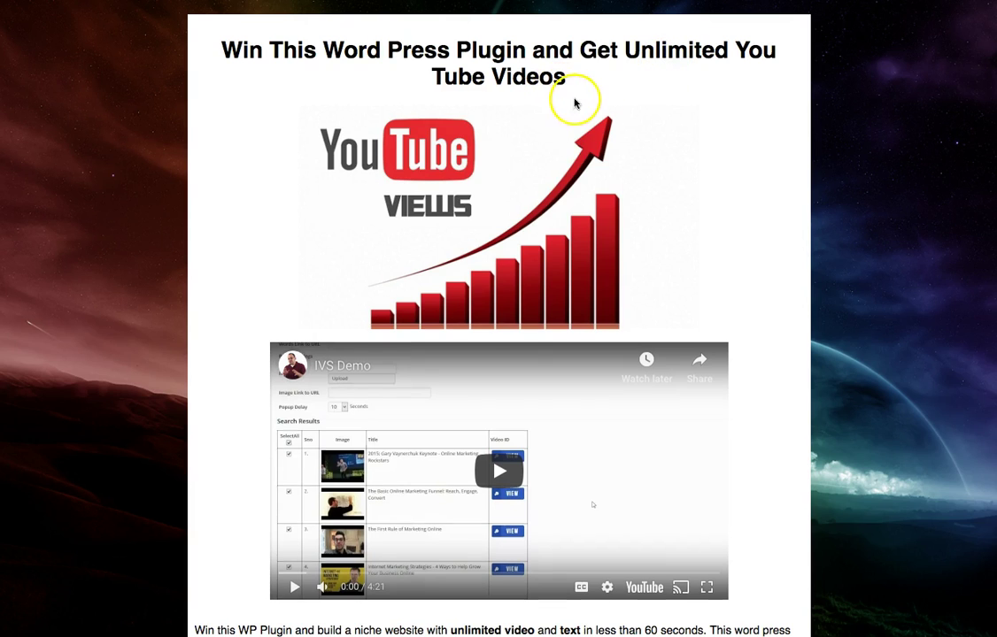
scroll(531, 133, down, 1)
scroll(602, 173, down, 2)
scroll(605, 180, down, 2)
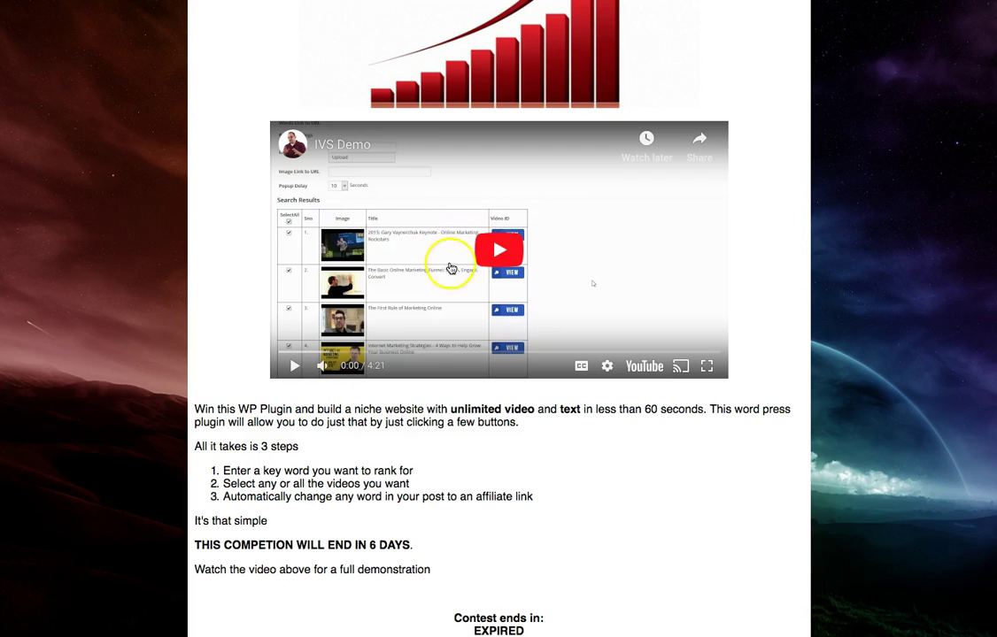
scroll(451, 266, down, 1)
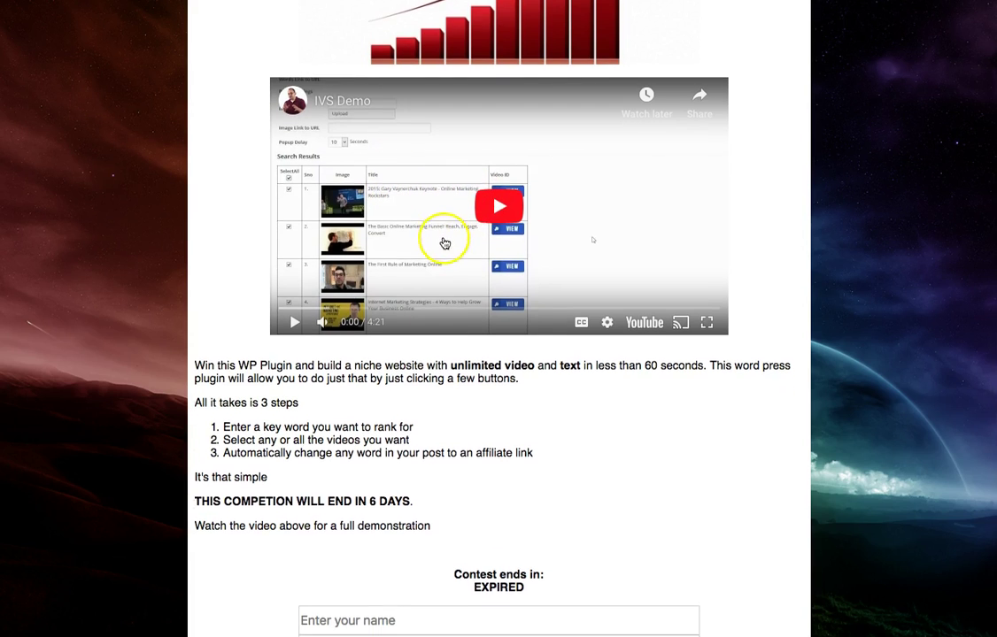
scroll(444, 247, down, 1)
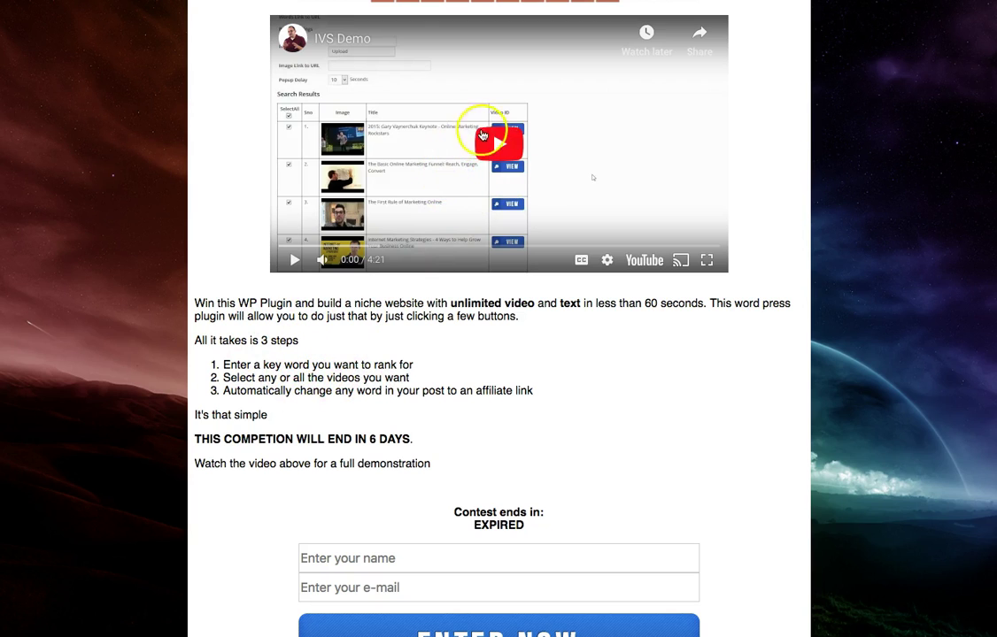
scroll(447, 173, down, 2)
scroll(476, 155, down, 1)
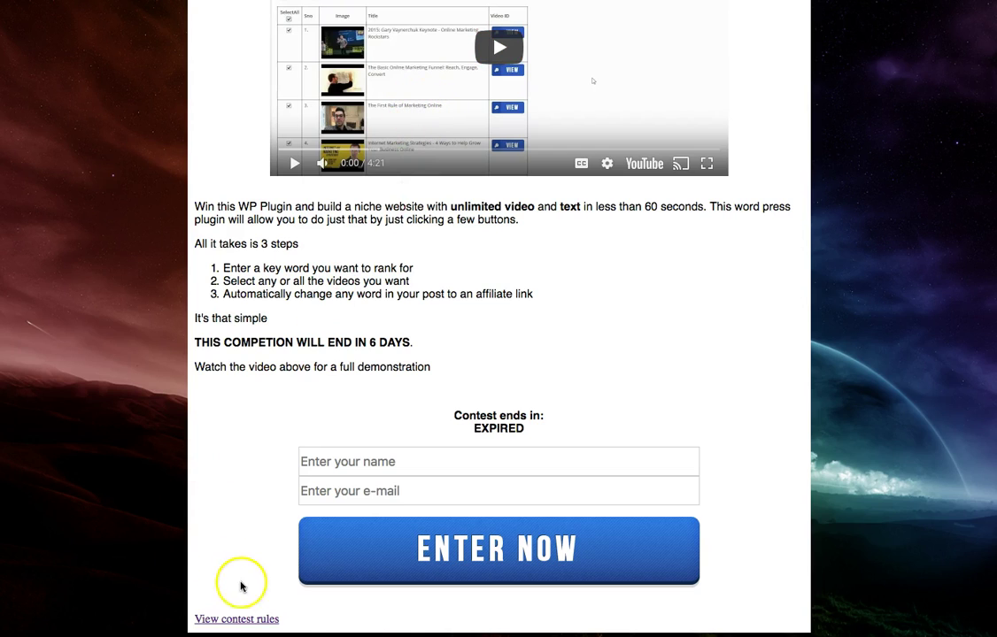
View the contest rules page, then return to the name and e-mail entry form.
click(237, 620)
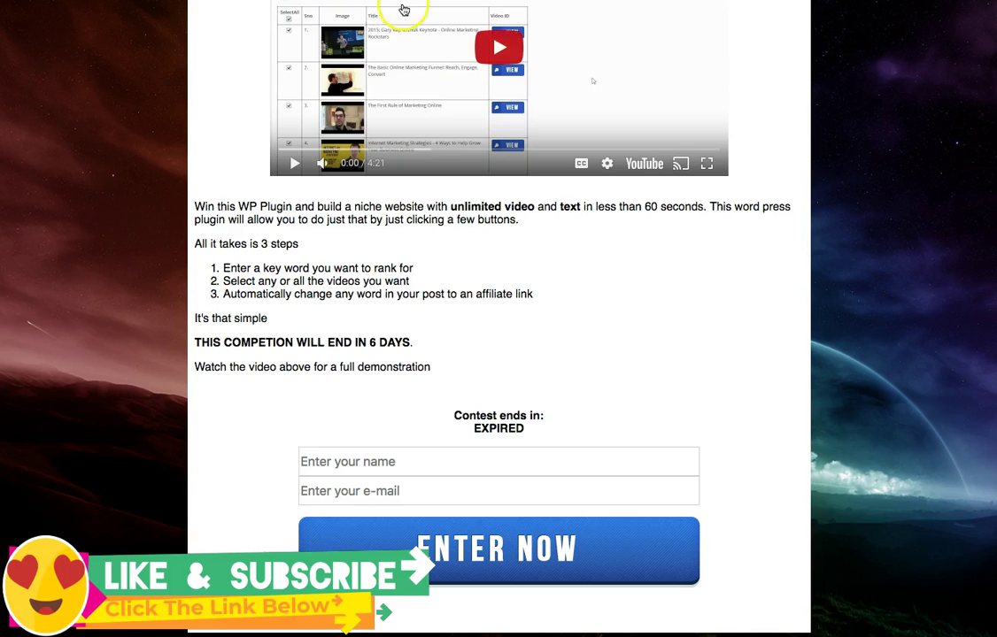
scroll(430, 262, up, 1)
scroll(430, 262, down, 1)
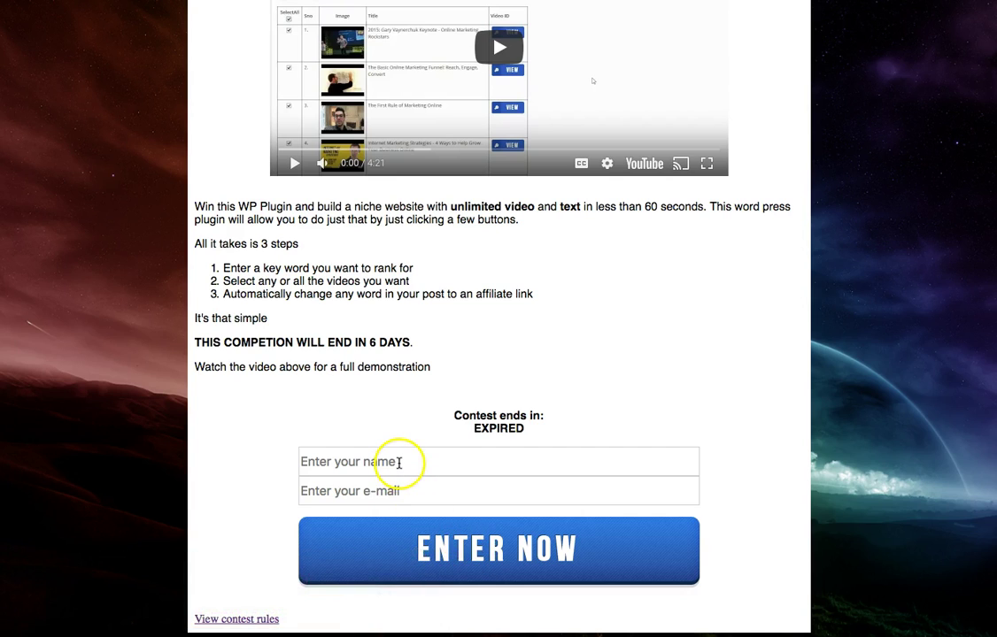
Autofill the saved name and e-mail address and submit the contest entry.
click(399, 463)
click(372, 484)
click(381, 489)
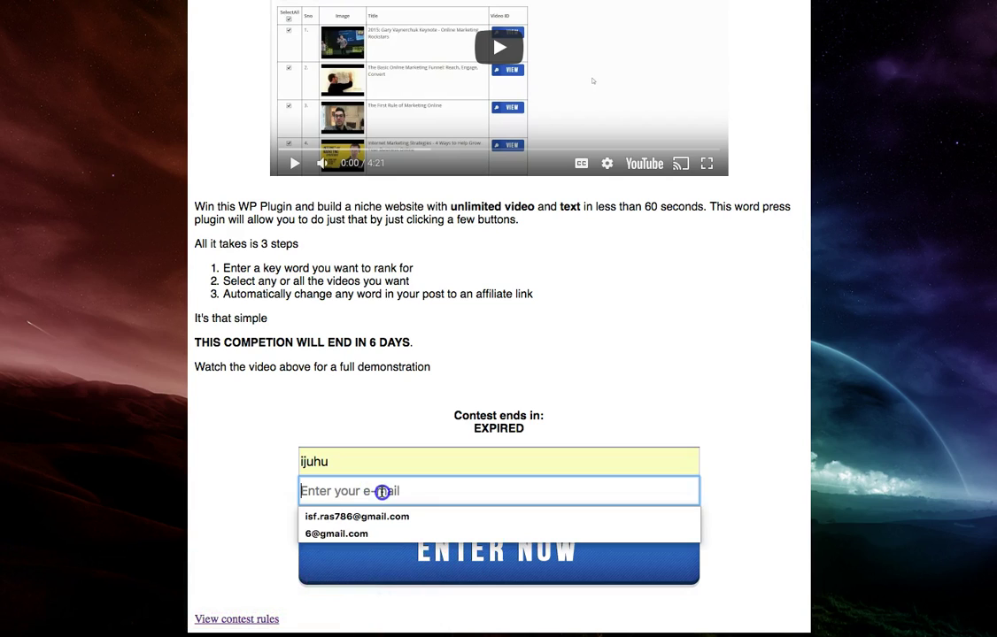
click(378, 535)
click(416, 546)
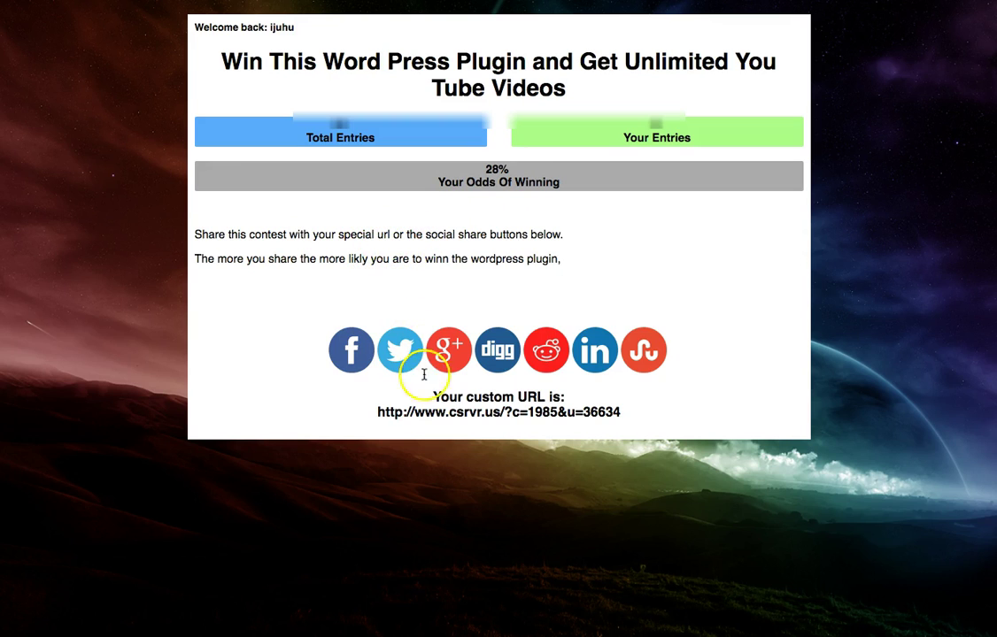
Select the custom share URL and open the Twitter, Facebook and Google+ share windows.
drag(475, 414, 608, 415)
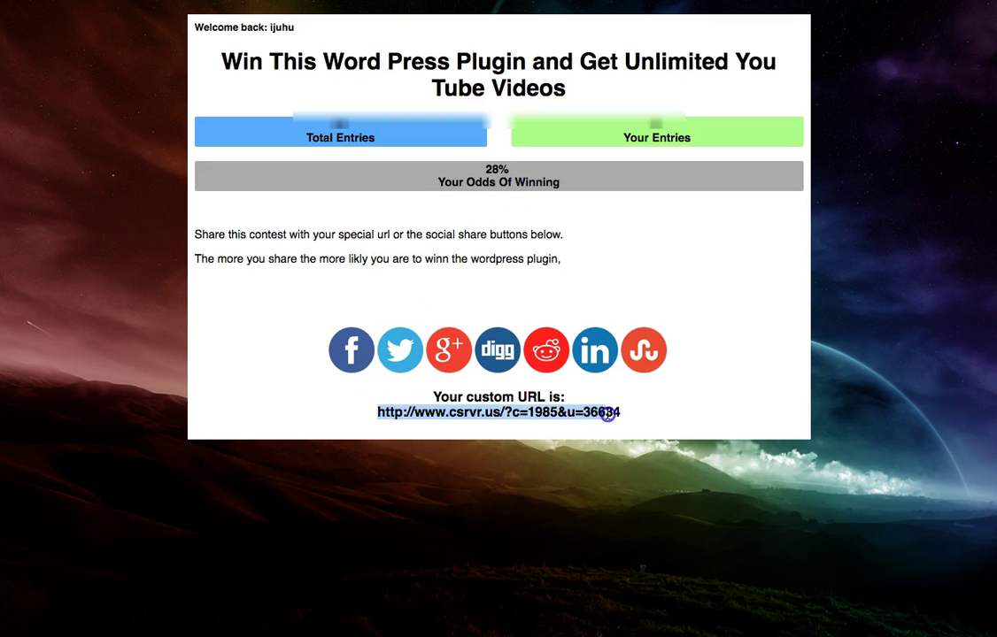
click(309, 400)
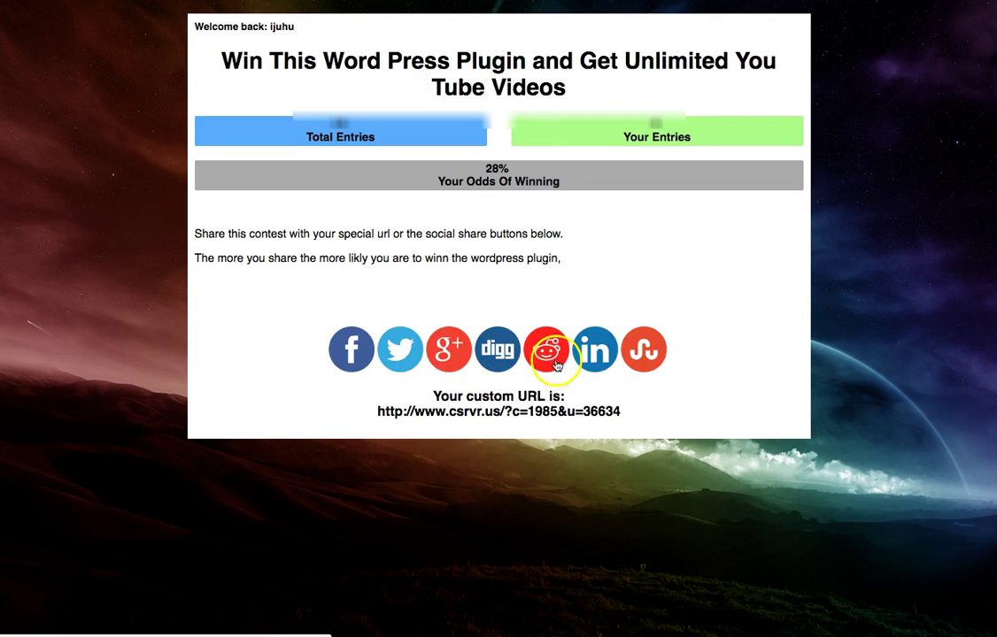
click(400, 353)
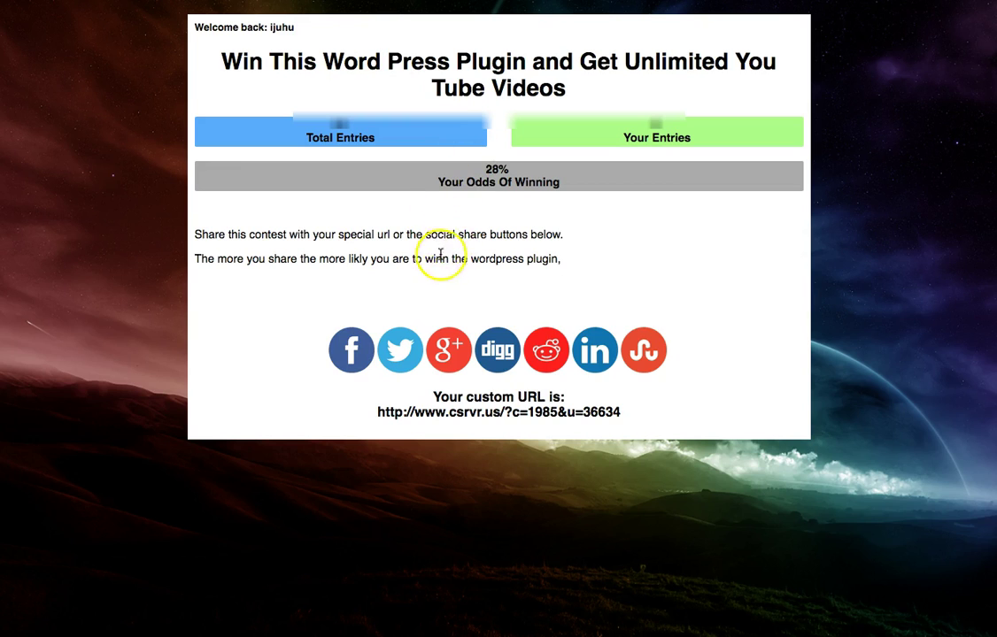
click(352, 350)
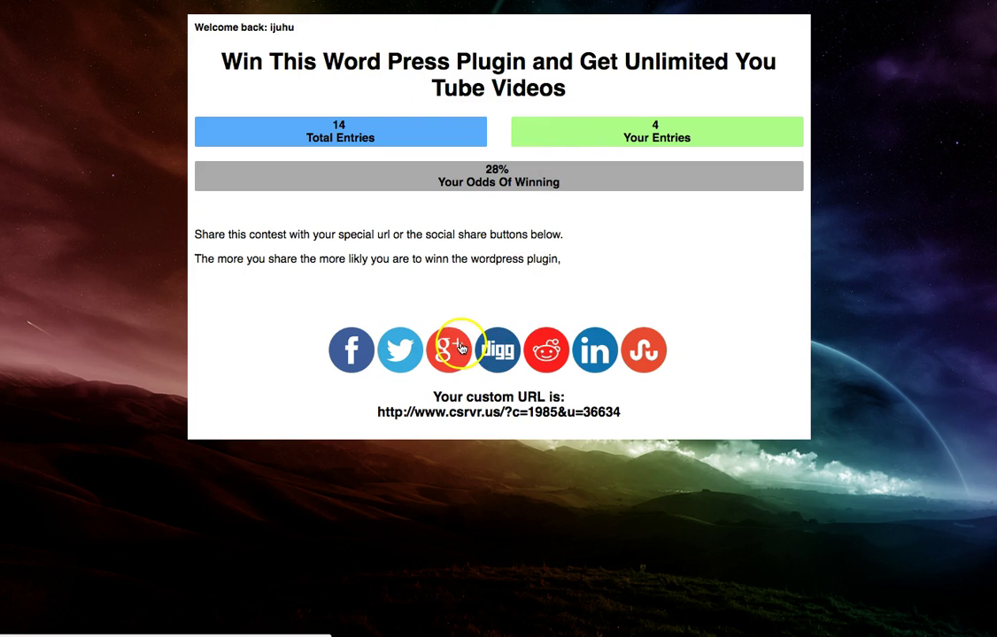
click(461, 347)
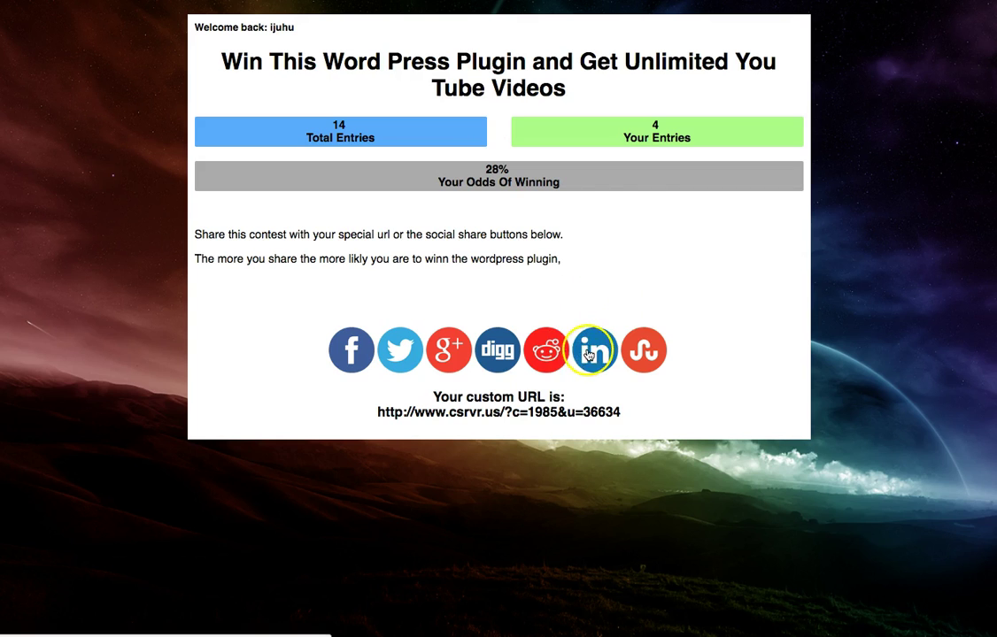
Close the Google+ share window to return to the contest entry page.
click(590, 349)
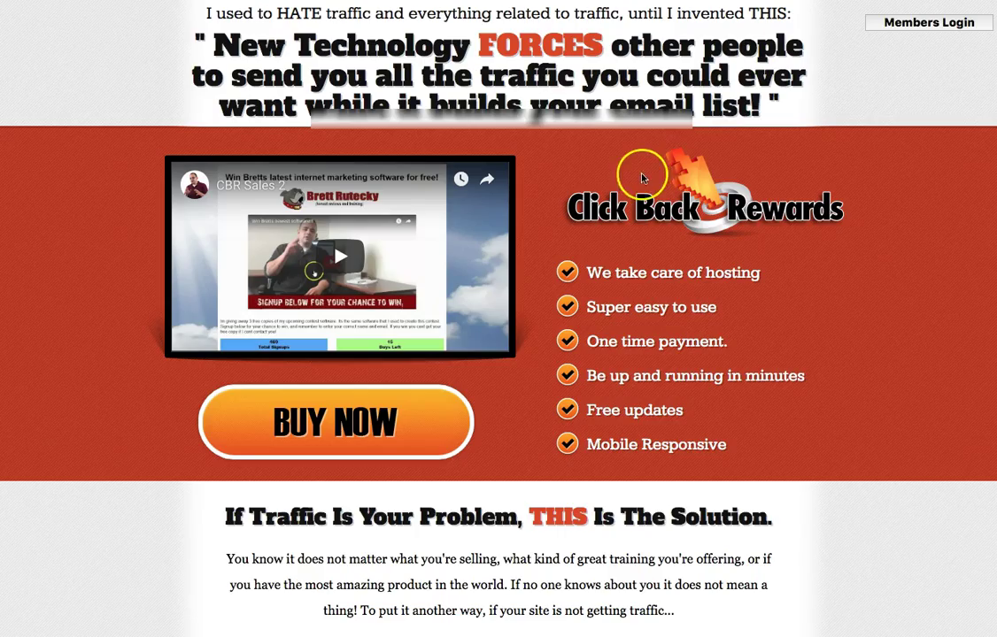
Browse the blog and open The Affiliate Oracle Review post.
scroll(634, 174, down, 3)
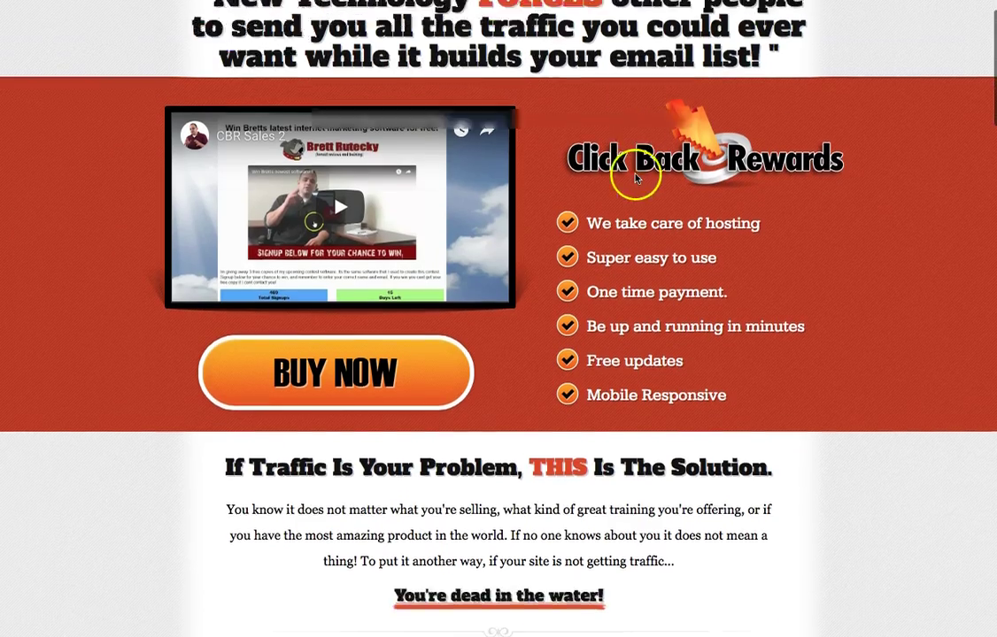
scroll(610, 175, down, 1)
scroll(605, 173, up, 2)
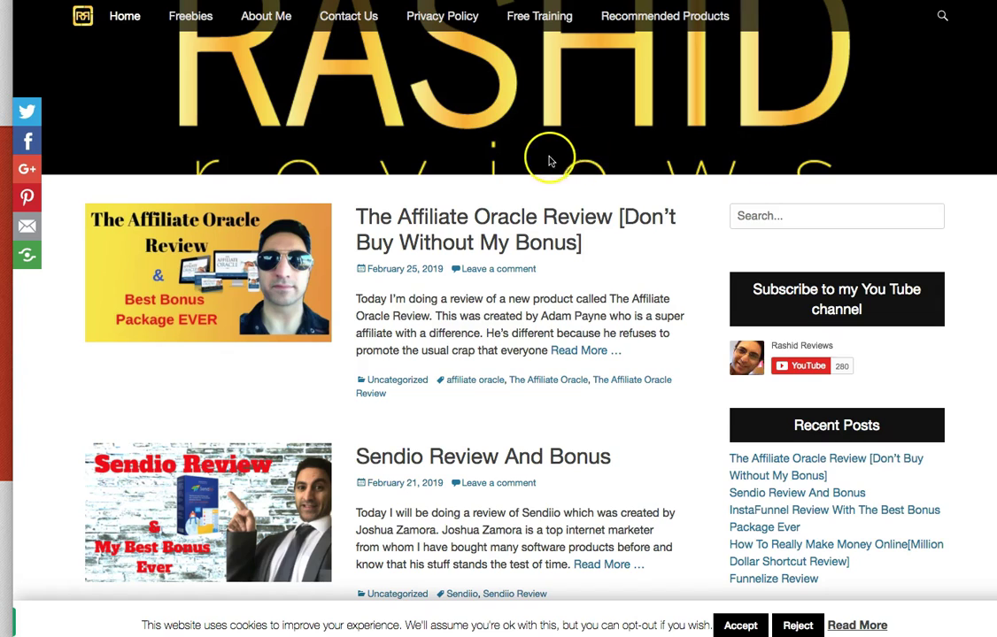
scroll(548, 157, down, 5)
scroll(548, 157, down, 10)
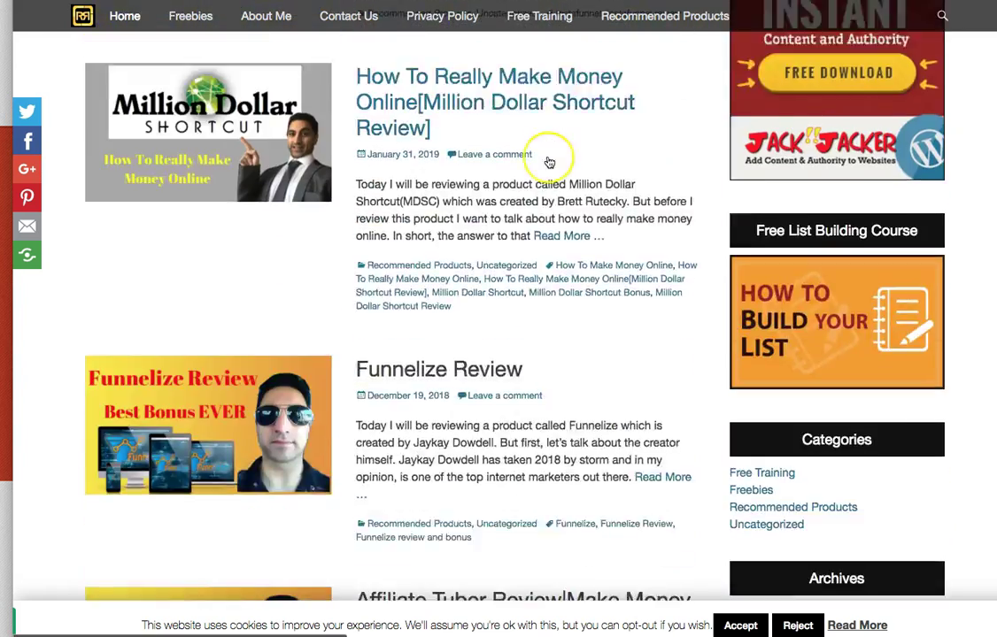
scroll(549, 162, up, 8)
scroll(549, 162, up, 8)
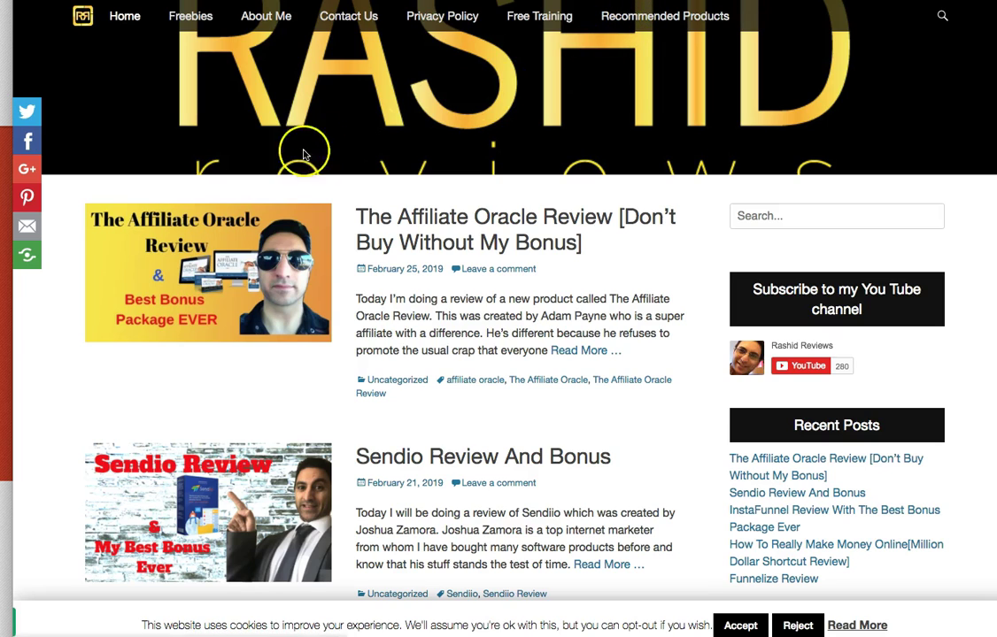
click(401, 225)
Play the promo video in the offer popup and choose the free Click Back Rewards offer.
scroll(401, 225, down, 2)
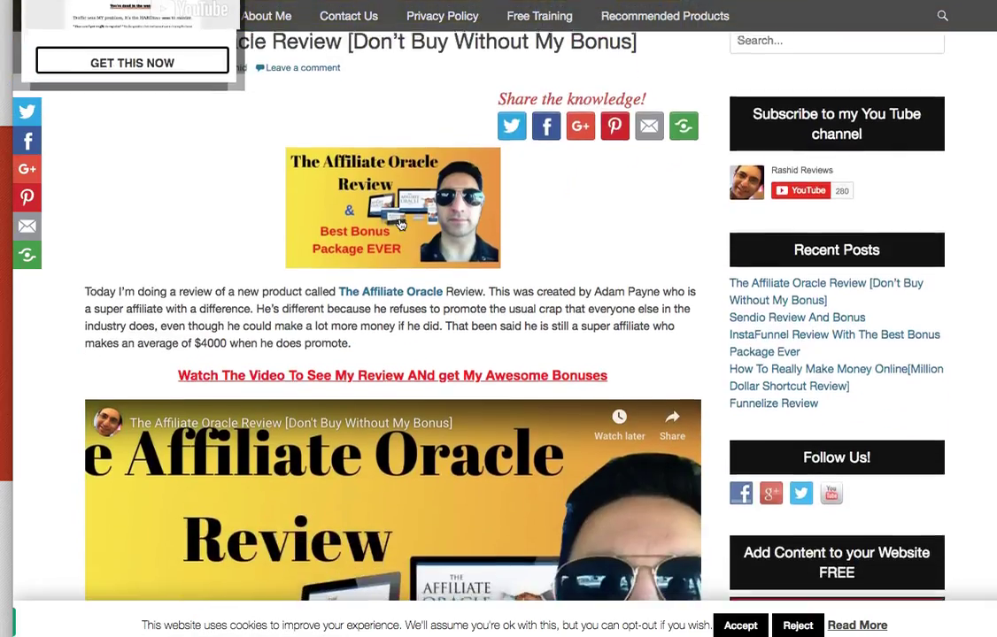
scroll(401, 225, down, 6)
scroll(401, 225, up, 8)
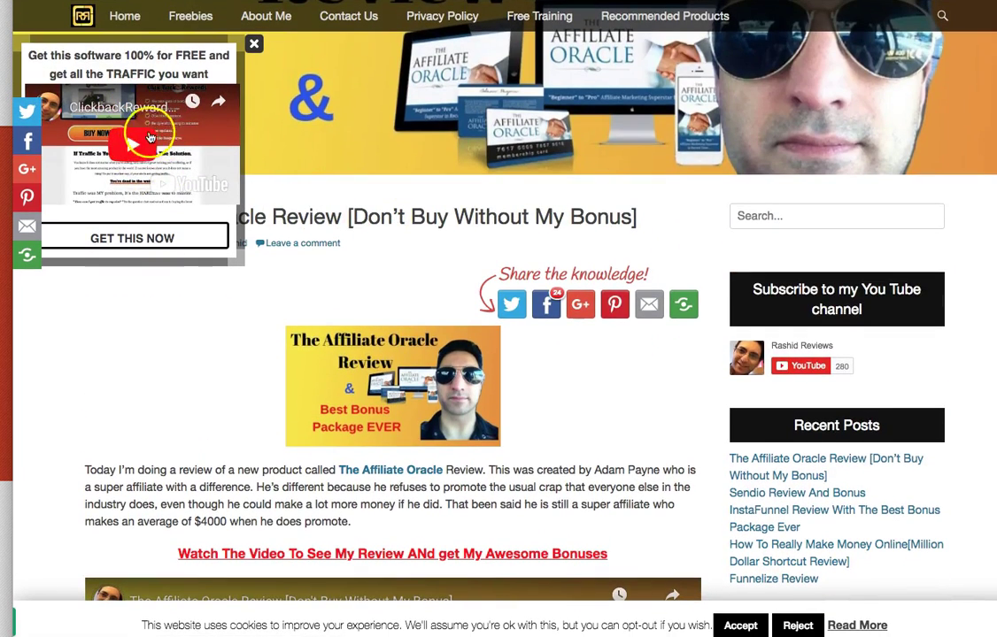
click(135, 145)
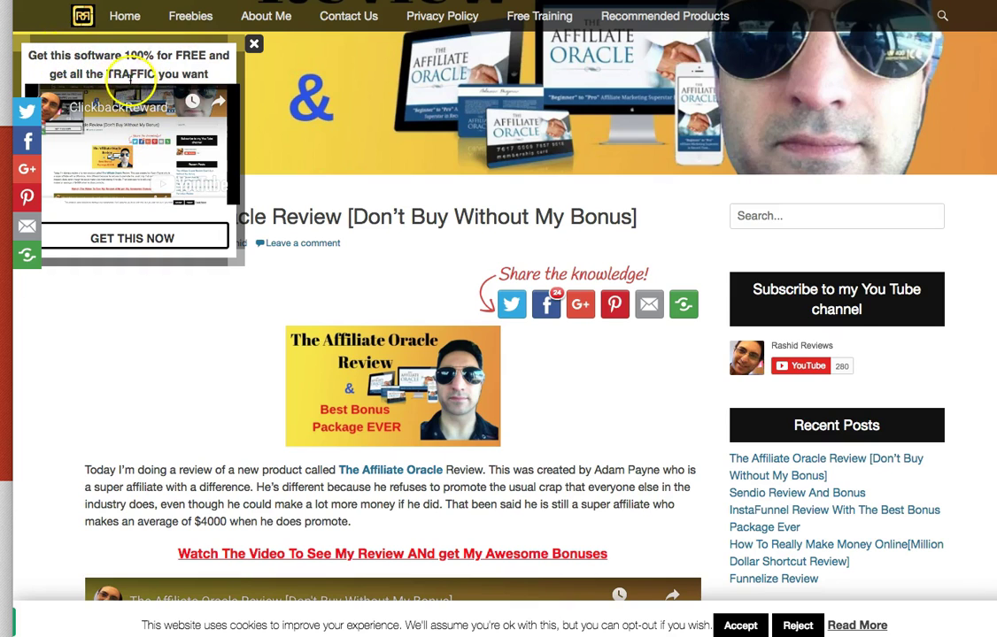
click(136, 238)
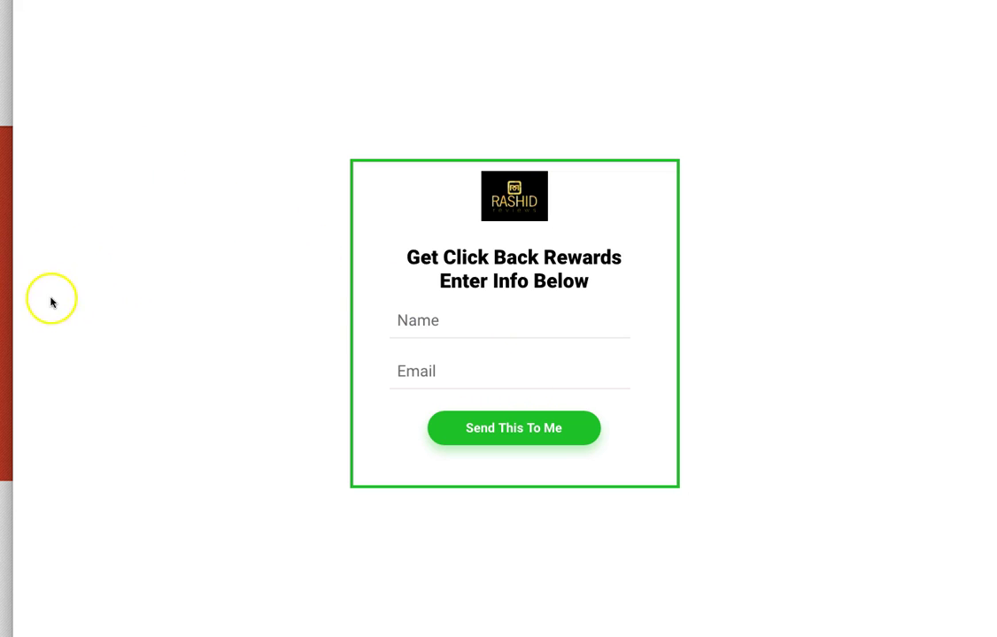
Close the opt-in form by clicking outside it.
click(10, 295)
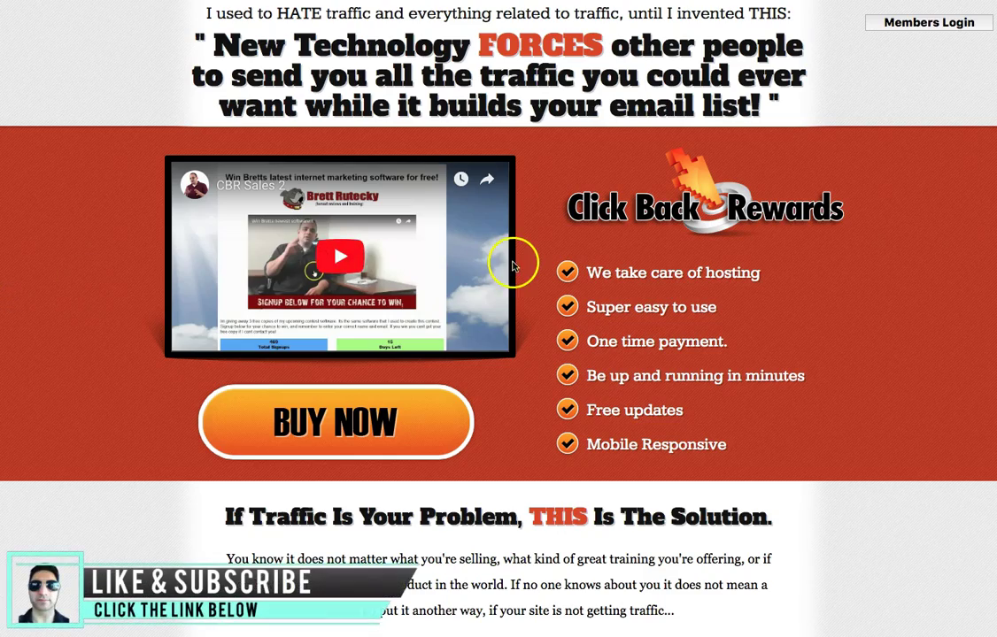
scroll(511, 263, down, 1)
scroll(516, 251, up, 1)
scroll(522, 249, down, 2)
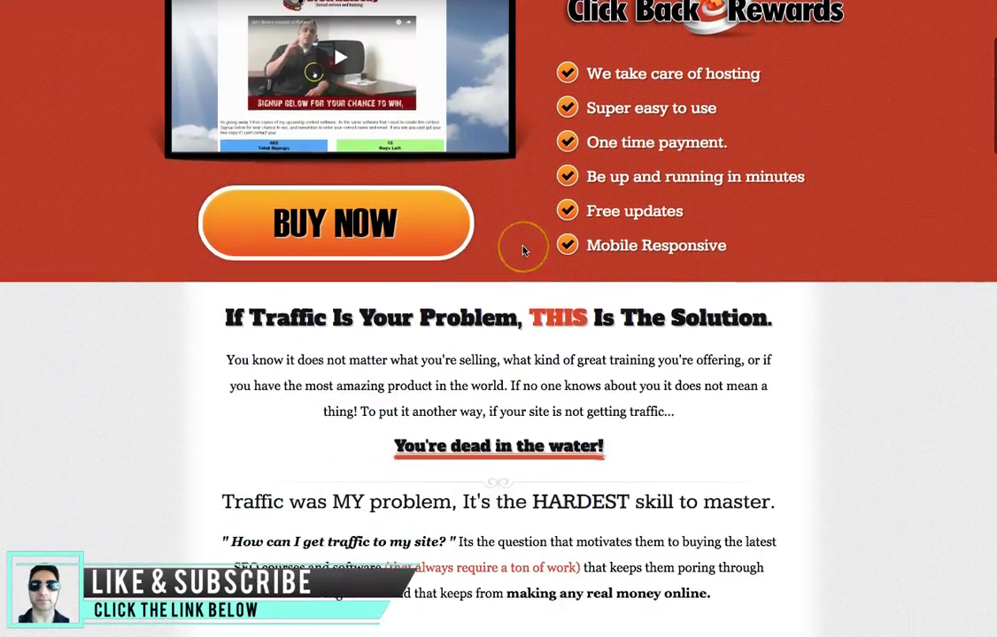
scroll(522, 249, up, 2)
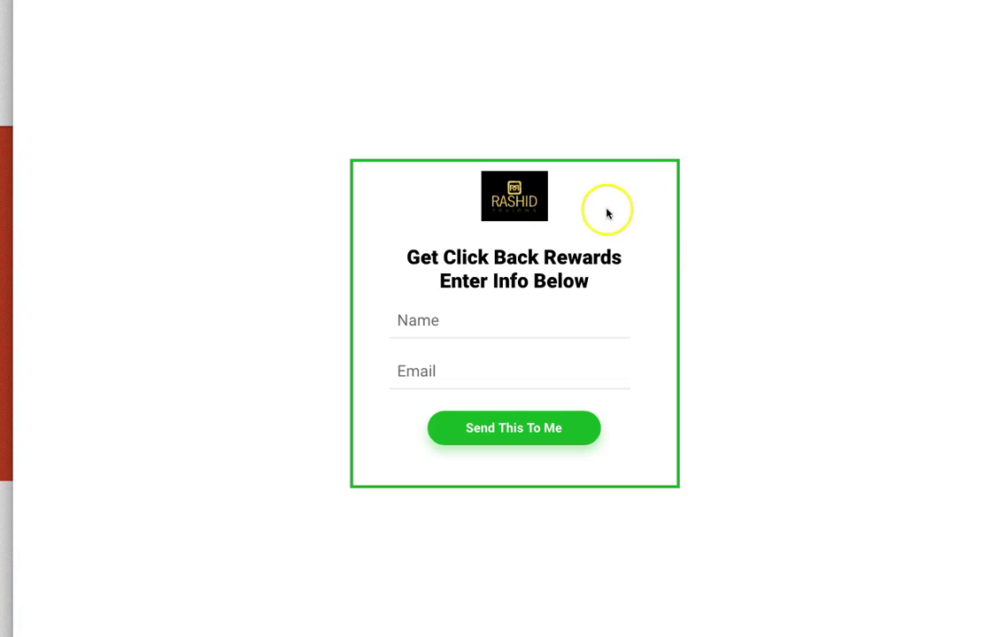
Dismiss the reappearing opt-in form and review the Click Back Rewards sales page.
click(10, 239)
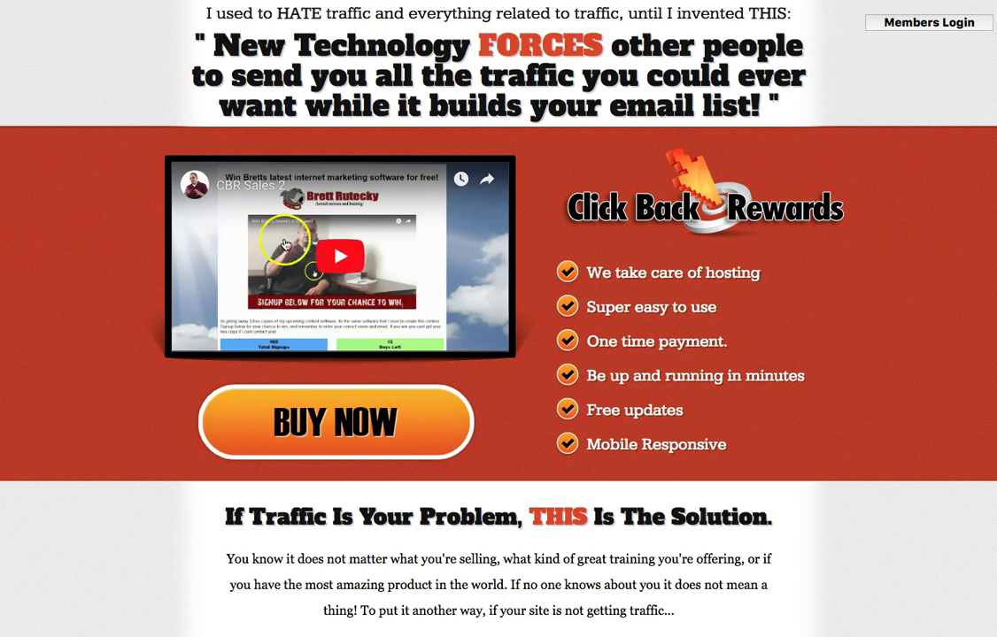
scroll(556, 219, down, 5)
scroll(556, 219, down, 8)
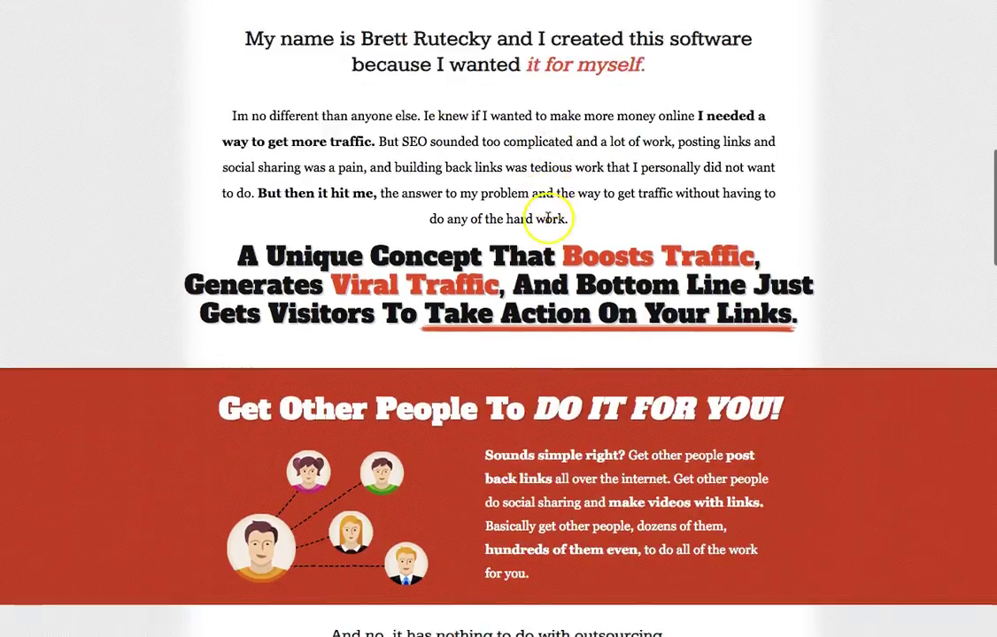
scroll(546, 216, up, 11)
scroll(544, 221, up, 2)
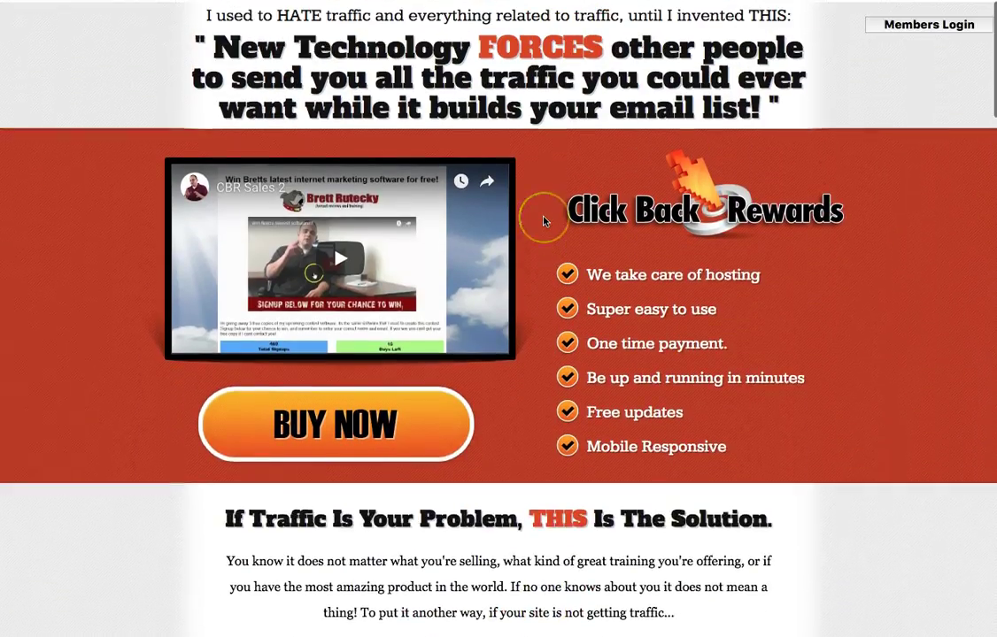
scroll(544, 221, down, 1)
scroll(543, 221, up, 1)
scroll(544, 221, up, 1)
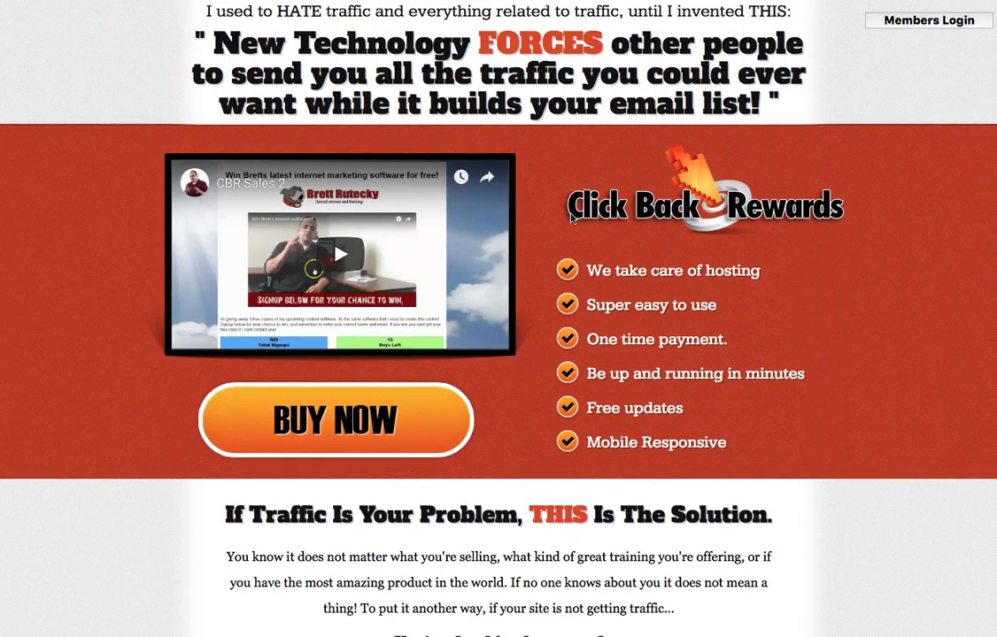
click(575, 216)
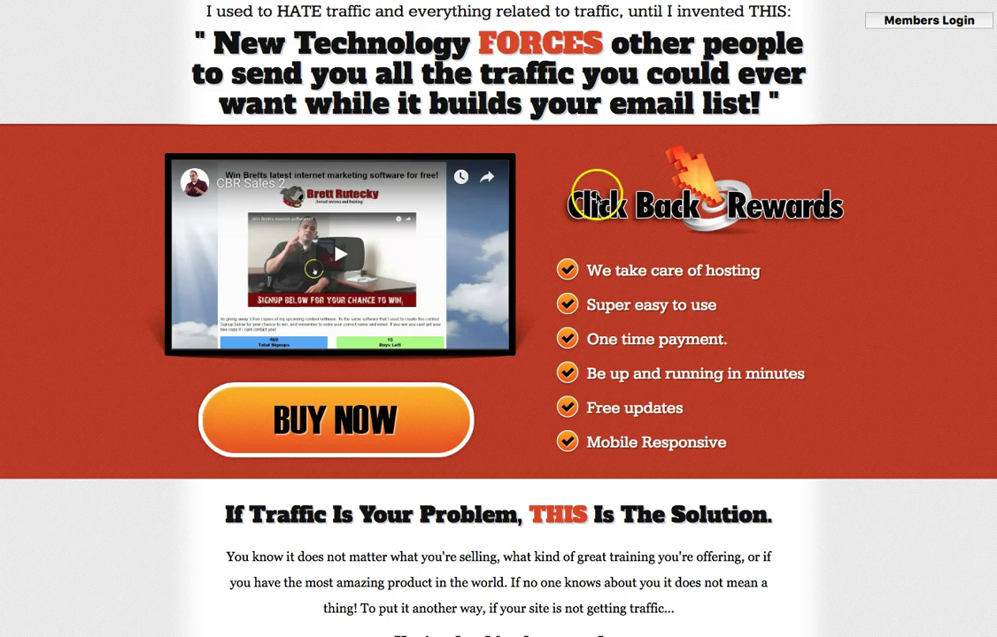